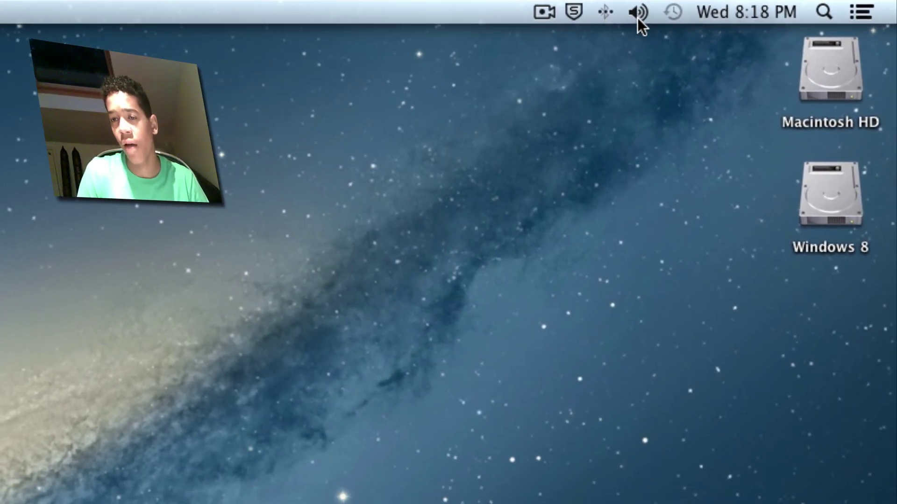
Raise the system volume slightly with the menu-bar slider, then close and reopen the slider.
{"action": "left_click", "coordinate": [642, 14]}
{"action": "mouse_move", "coordinate": [637, 73]}
{"action": "left_mouse_down"}
{"action": "mouse_move", "coordinate": [637, 60]}
{"action": "mouse_move", "coordinate": [639, 78]}
{"action": "mouse_move", "coordinate": [641, 70]}
{"action": "left_mouse_up"}
{"action": "left_click", "coordinate": [636, 14]}
{"action": "left_click", "coordinate": [636, 14]}
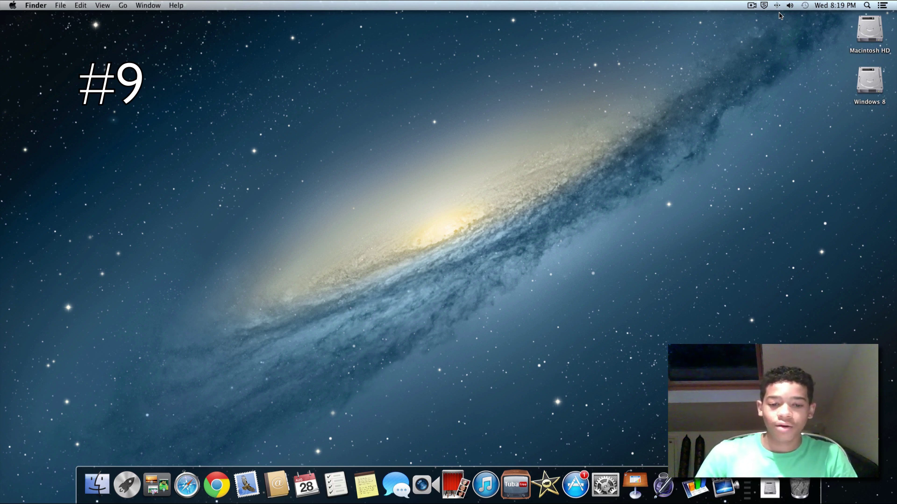
Launch Google Chrome and stretch its window to fill nearly the whole screen.
{"action": "left_click", "coordinate": [210, 492]}
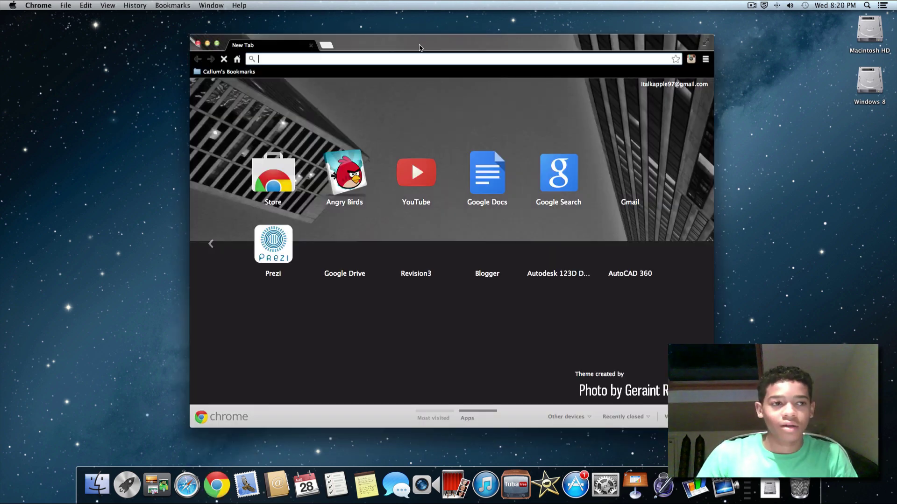
{"action": "left_click_drag", "start_coordinate": [411, 42], "coordinate": [229, 27]}
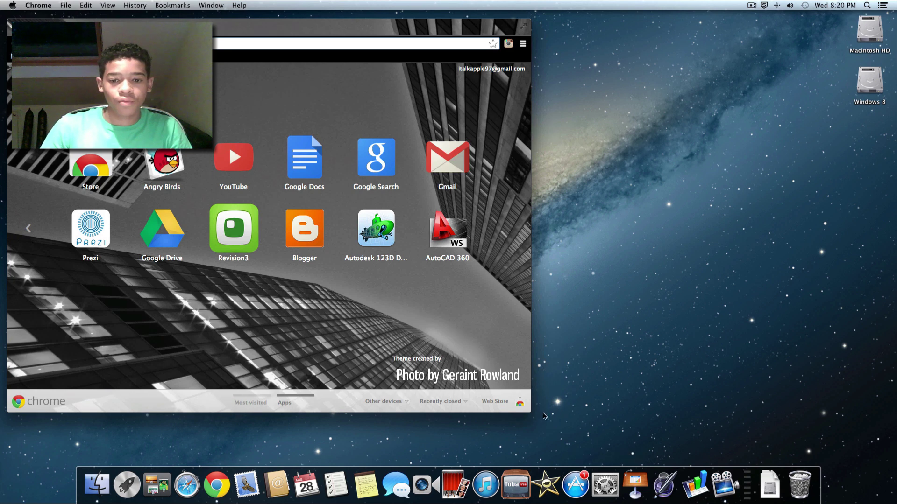
{"action": "left_click_drag", "start_coordinate": [531, 412], "coordinate": [894, 468]}
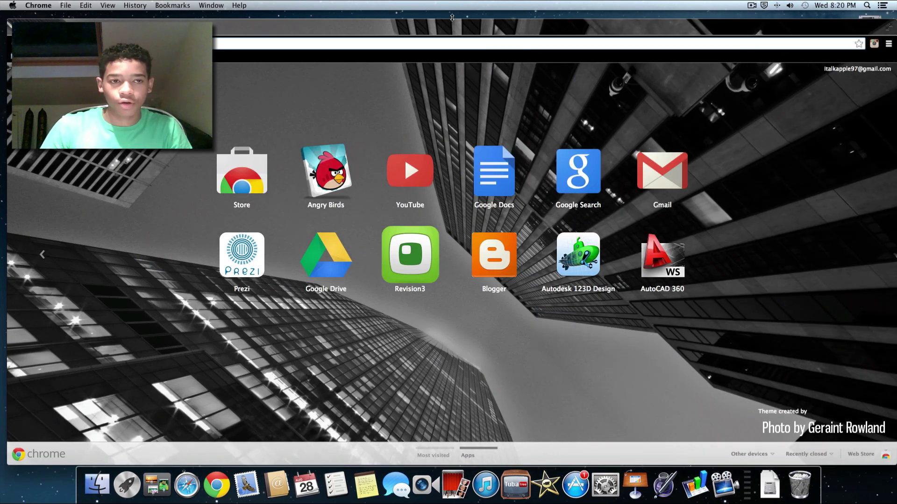
{"action": "left_click_drag", "start_coordinate": [448, 26], "coordinate": [444, 19]}
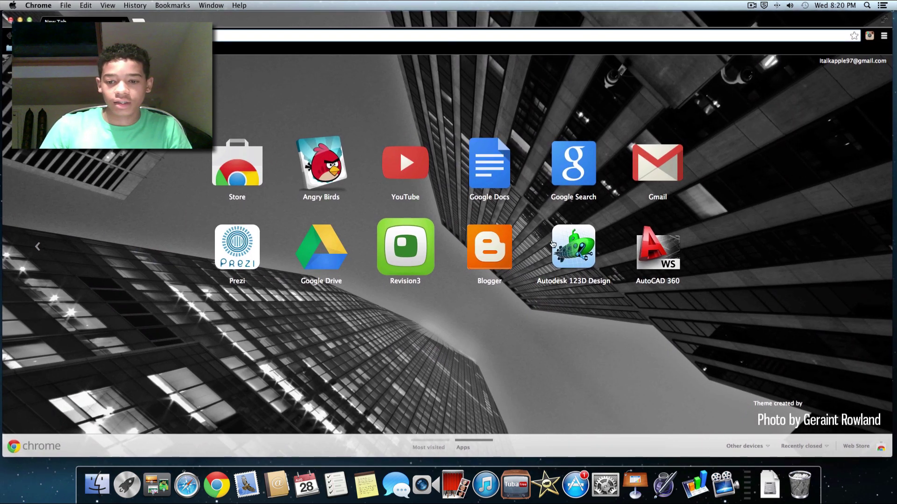
Enlarge the Dock icons and fit the Chrome window's bottom edge and top below the menu bar.
{"action": "left_click_drag", "start_coordinate": [748, 489], "coordinate": [747, 481]}
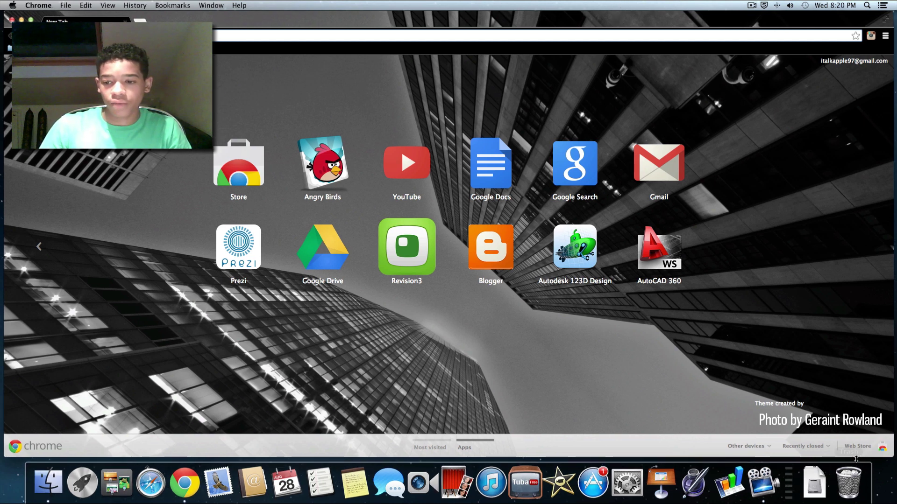
{"action": "left_click_drag", "start_coordinate": [881, 457], "coordinate": [882, 480]}
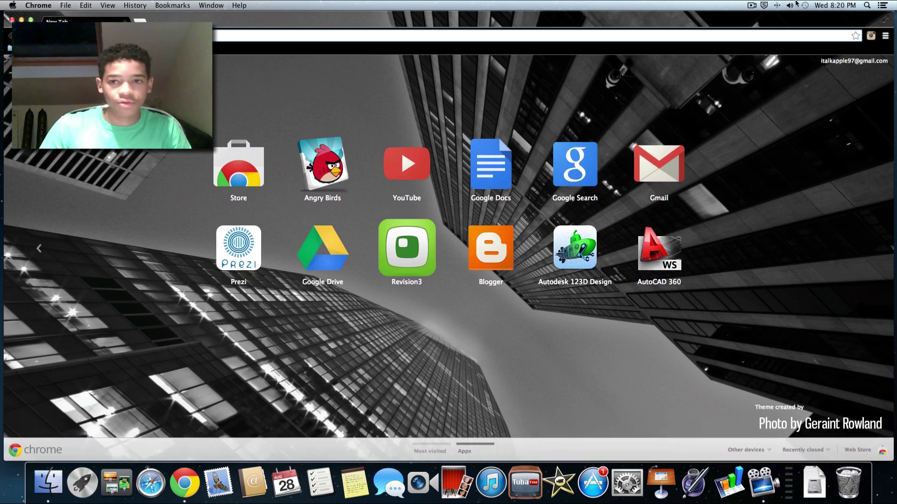
{"action": "left_click_drag", "start_coordinate": [766, 14], "coordinate": [731, 9]}
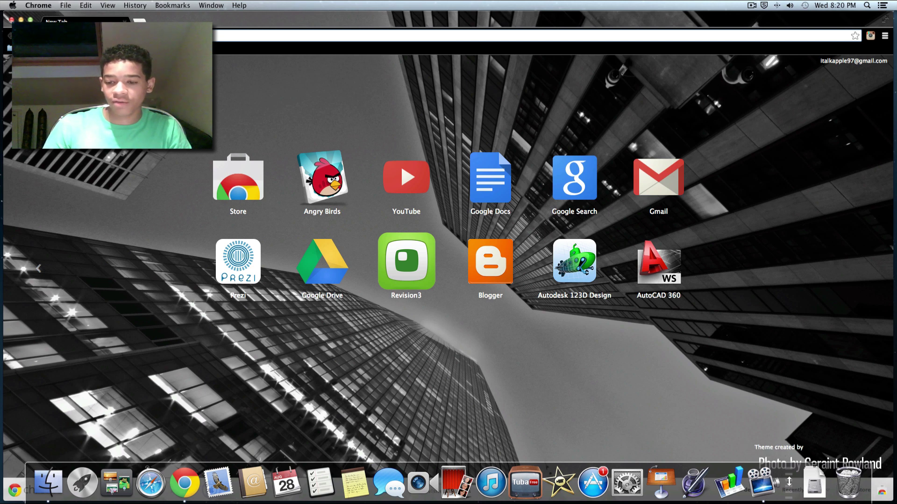
Toggle Dock magnification on and off, then turn Dock hiding on.
{"action": "right_click", "coordinate": [788, 481]}
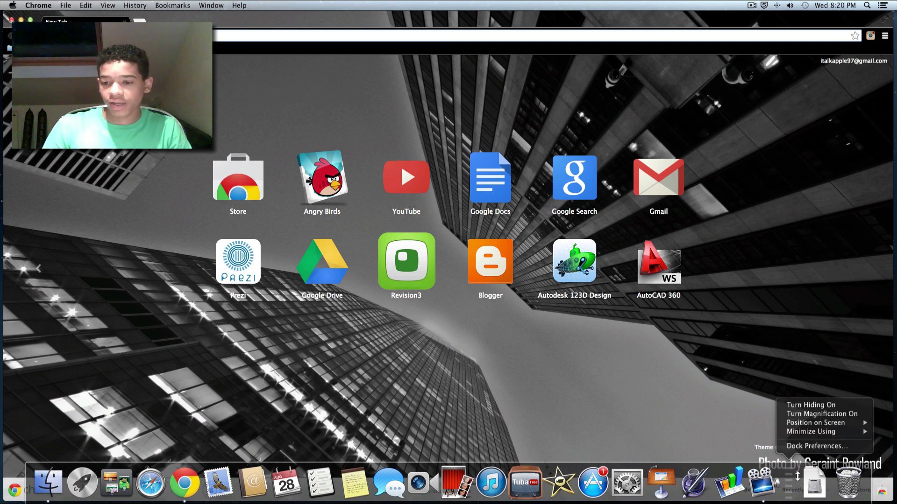
{"action": "left_click", "coordinate": [822, 414]}
{"action": "right_click", "coordinate": [793, 477]}
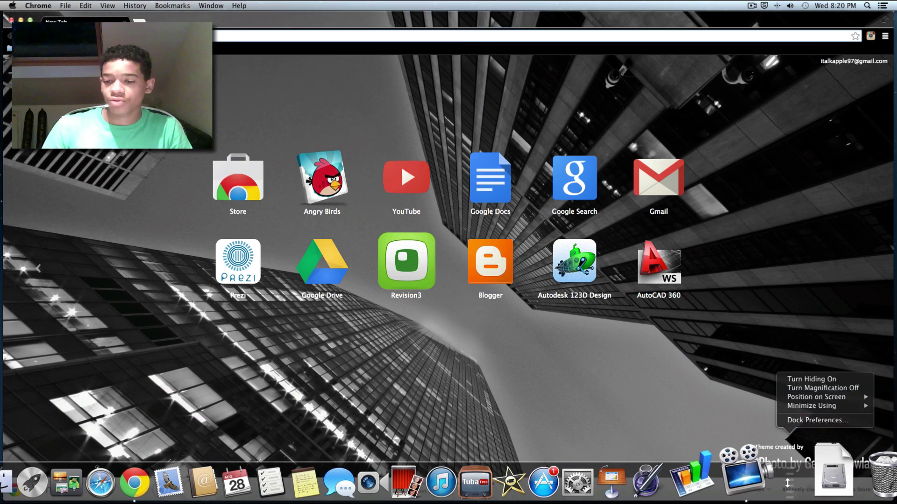
{"action": "left_click", "coordinate": [822, 388]}
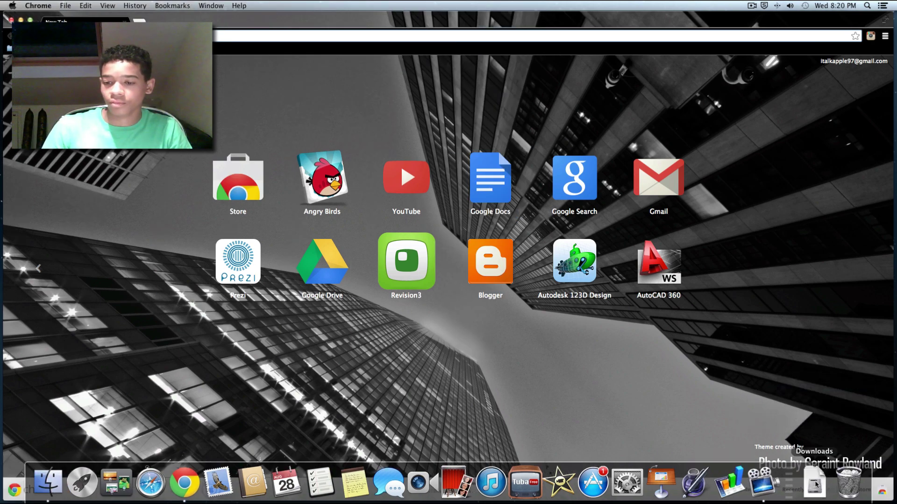
{"action": "right_click", "coordinate": [792, 488]}
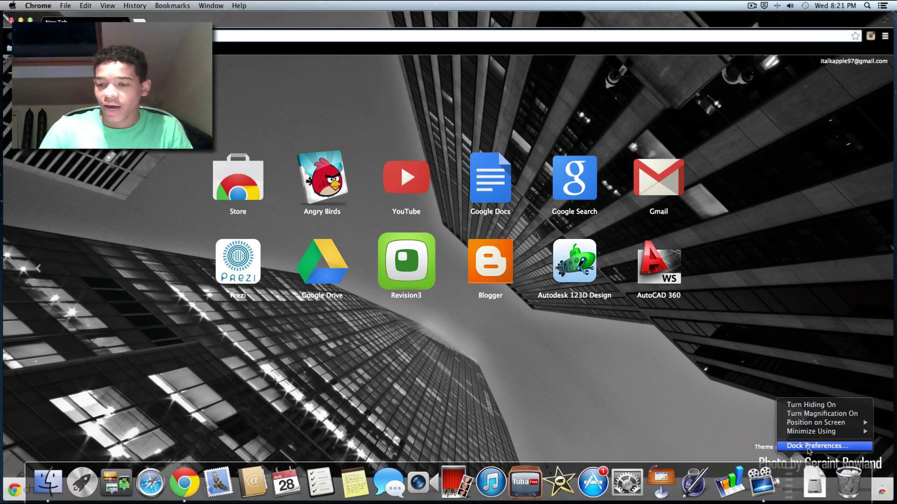
{"action": "left_click", "coordinate": [818, 404]}
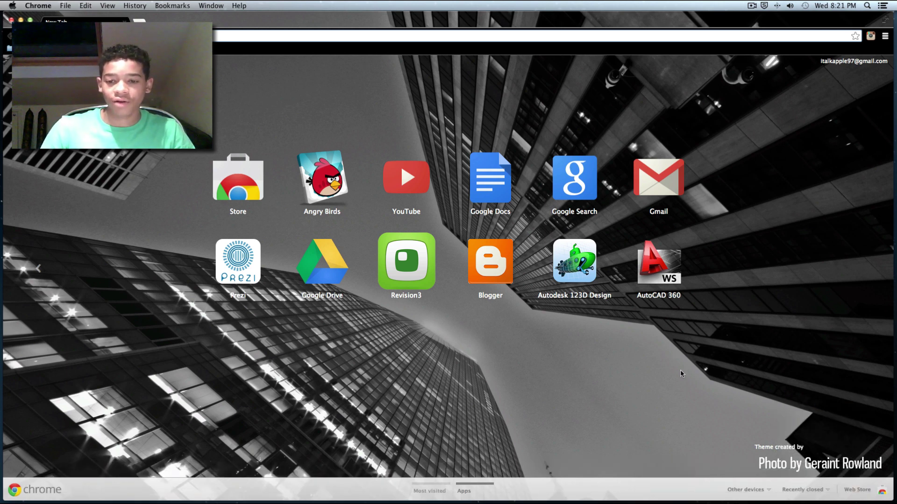
Turn Dock magnification back on from the Dock's options.
{"action": "mouse_move", "coordinate": [649, 503]}
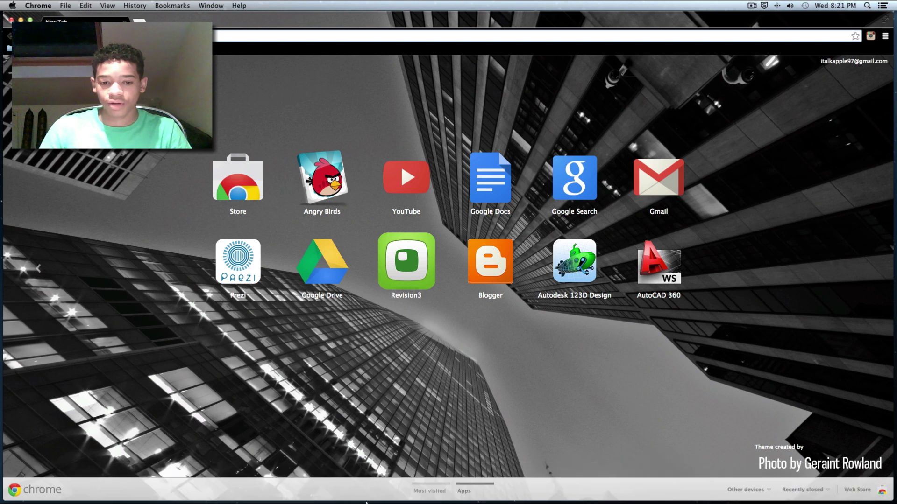
{"action": "mouse_move", "coordinate": [781, 499]}
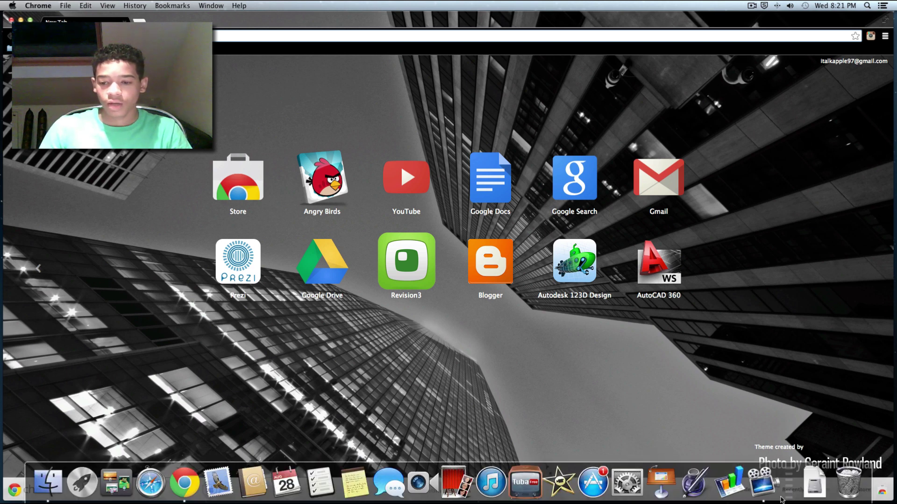
{"action": "right_click", "coordinate": [787, 483]}
{"action": "mouse_move", "coordinate": [837, 433]}
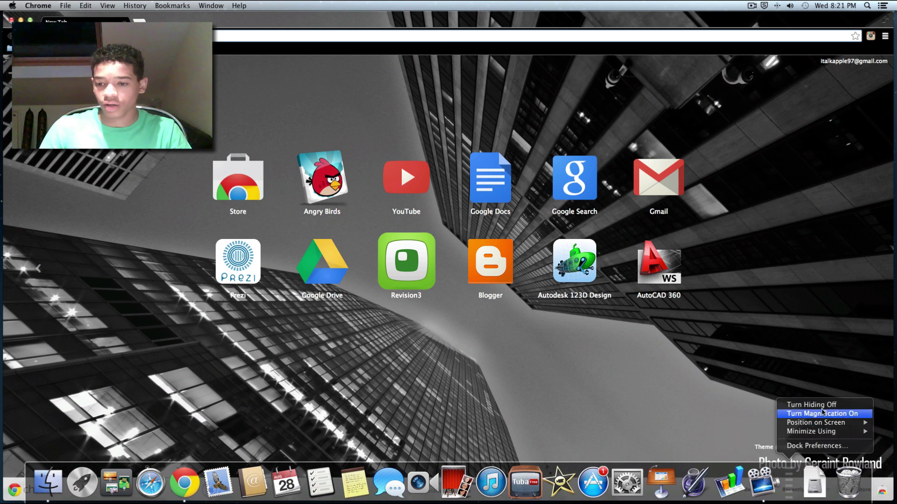
{"action": "left_click", "coordinate": [823, 413]}
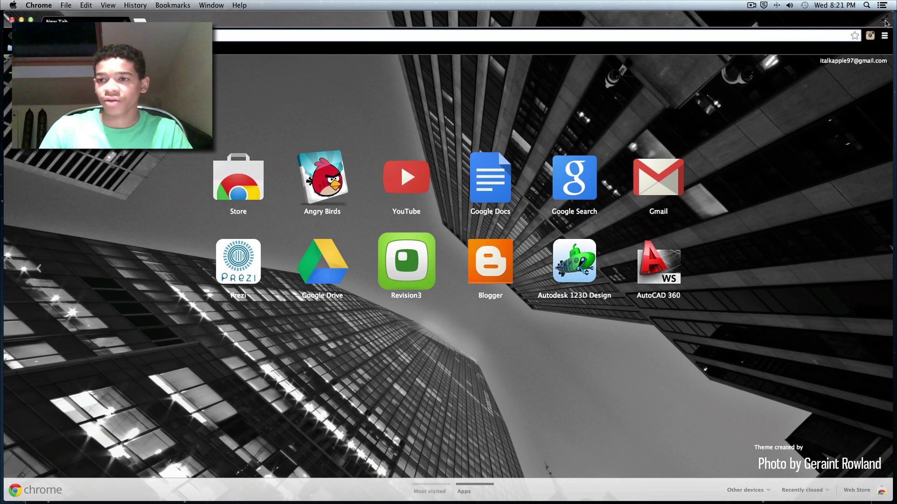
{"action": "left_click", "coordinate": [859, 58]}
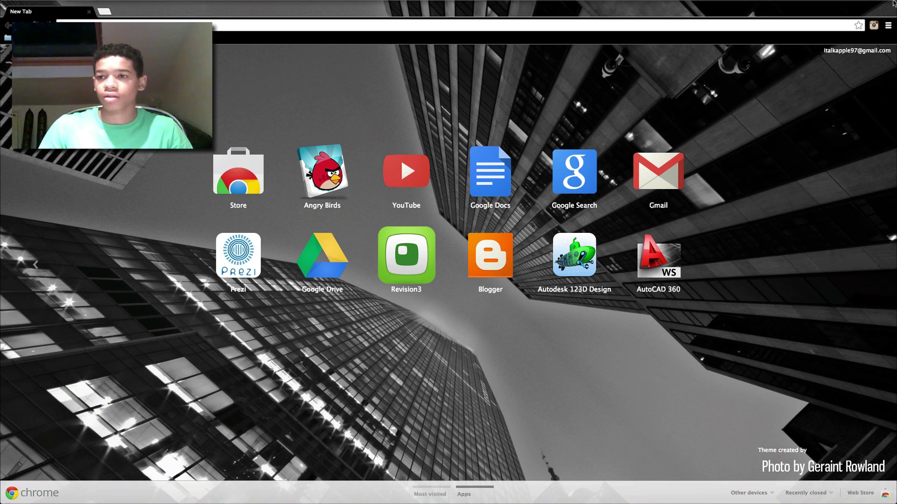
{"action": "left_click", "coordinate": [889, 8]}
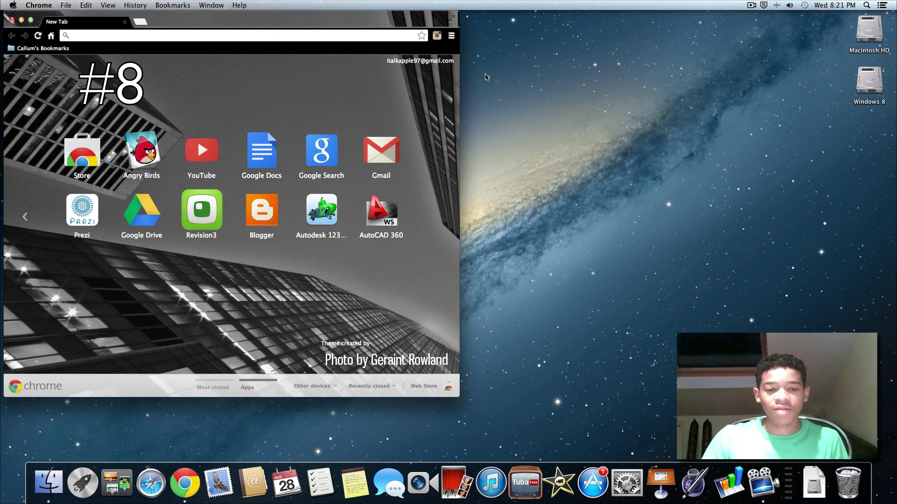
Center and enlarge the Chrome window, entering and then exiting full screen.
{"action": "left_click_drag", "start_coordinate": [323, 22], "coordinate": [447, 31]}
{"action": "left_click_drag", "start_coordinate": [582, 407], "coordinate": [727, 458]}
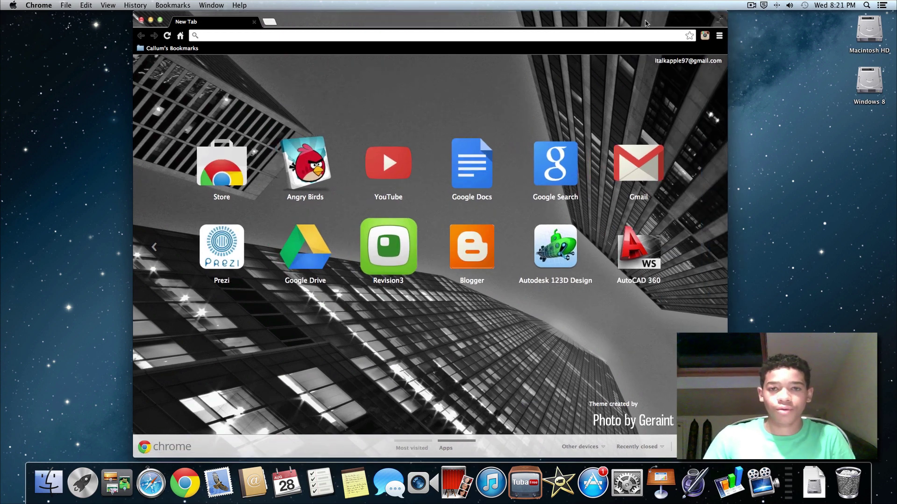
{"action": "left_click_drag", "start_coordinate": [645, 22], "coordinate": [648, 22]}
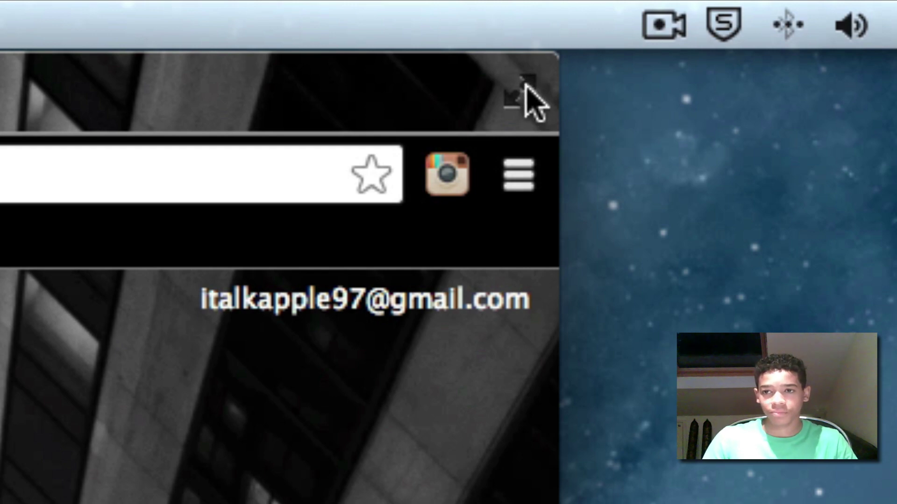
{"action": "left_click", "coordinate": [534, 101]}
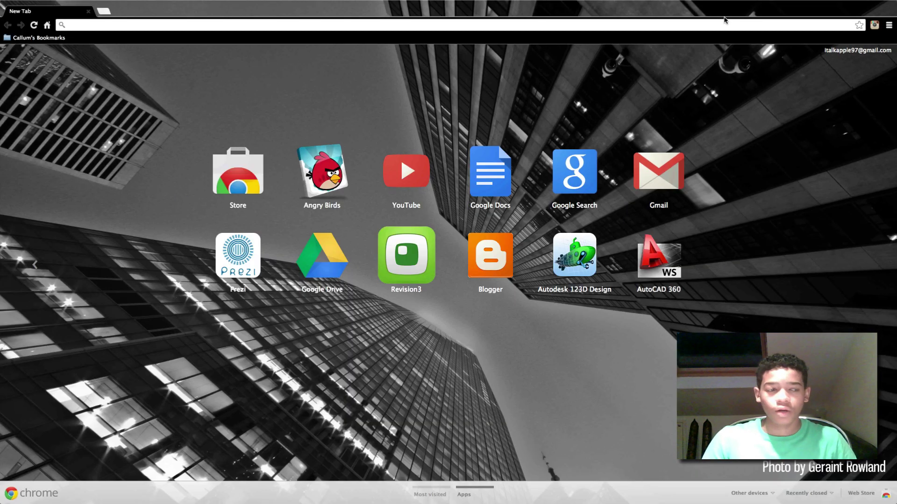
{"action": "left_click", "coordinate": [884, 5]}
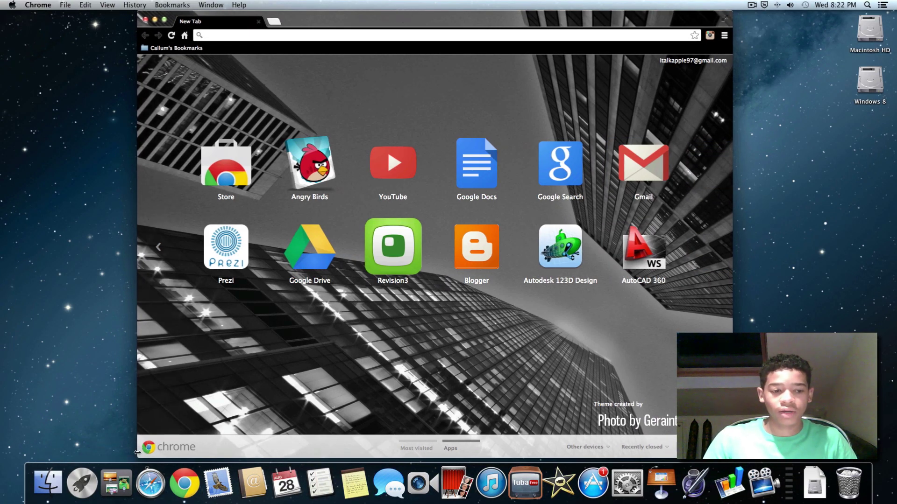
Widen the Chrome window to both screen edges, then shrink and restore its size.
{"action": "left_click_drag", "start_coordinate": [136, 455], "coordinate": [49, 462]}
{"action": "left_click_drag", "start_coordinate": [732, 141], "coordinate": [838, 140]}
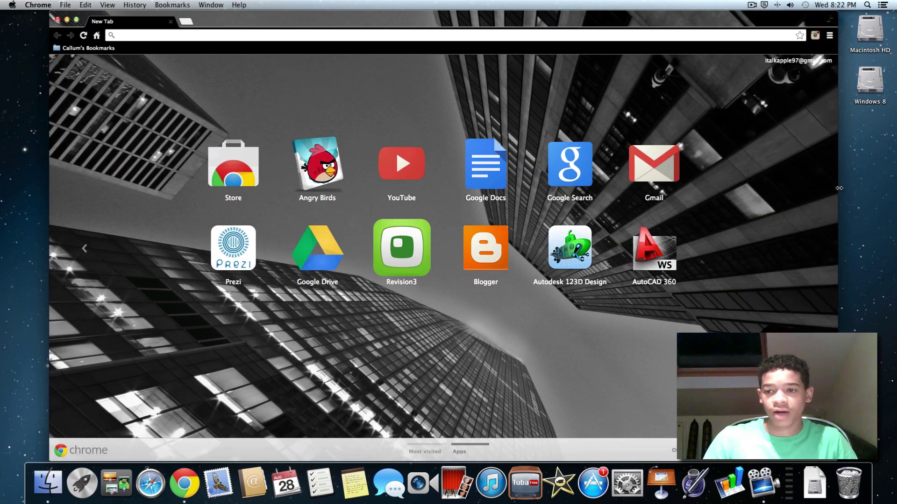
{"action": "left_click_drag", "start_coordinate": [838, 189], "coordinate": [894, 181]}
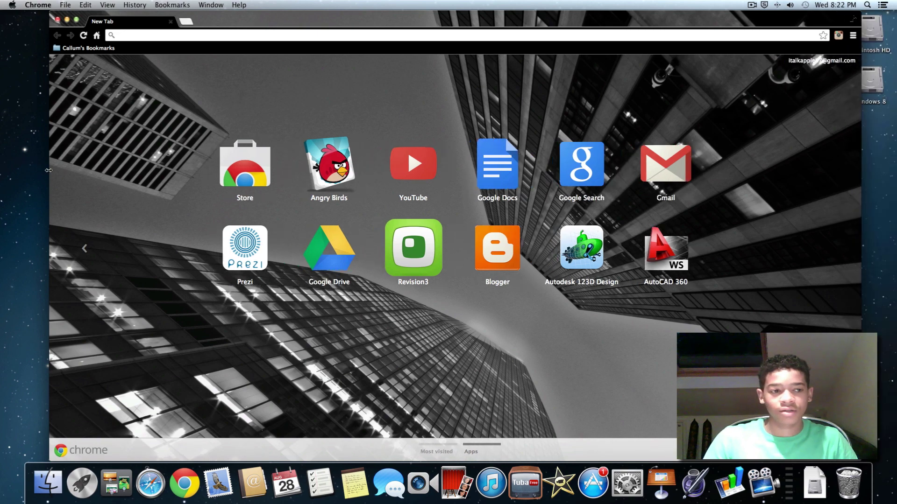
{"action": "left_click_drag", "start_coordinate": [49, 171], "coordinate": [12, 171]}
{"action": "left_click", "coordinate": [27, 19]}
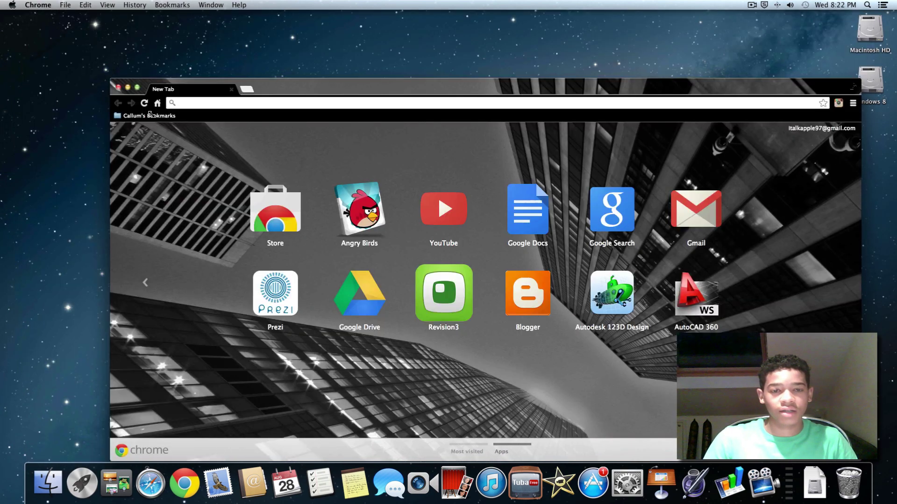
{"action": "left_click", "coordinate": [136, 88]}
Narrow the Chrome window and shift it so the desktop drive icons show on both sides.
{"action": "left_click_drag", "start_coordinate": [385, 22], "coordinate": [410, 21]}
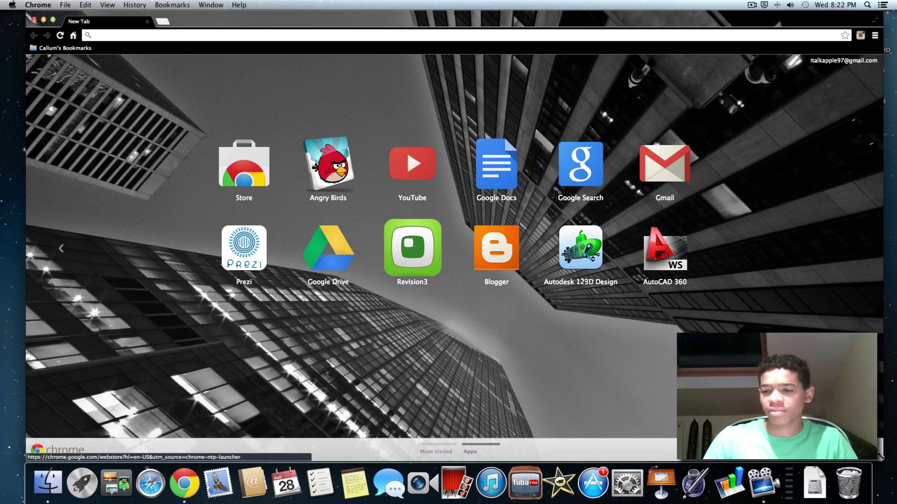
{"action": "left_click_drag", "start_coordinate": [880, 457], "coordinate": [787, 477]}
{"action": "left_click_drag", "start_coordinate": [474, 21], "coordinate": [517, 19]}
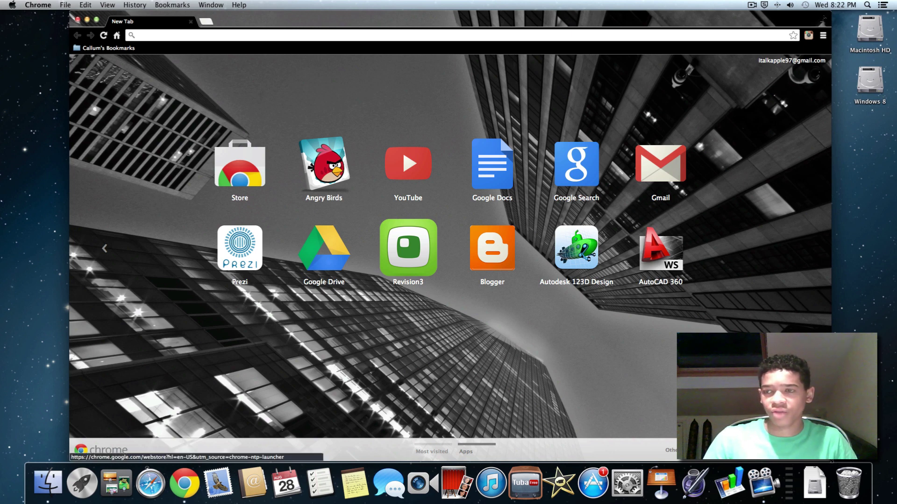
{"action": "left_click_drag", "start_coordinate": [831, 187], "coordinate": [715, 187]}
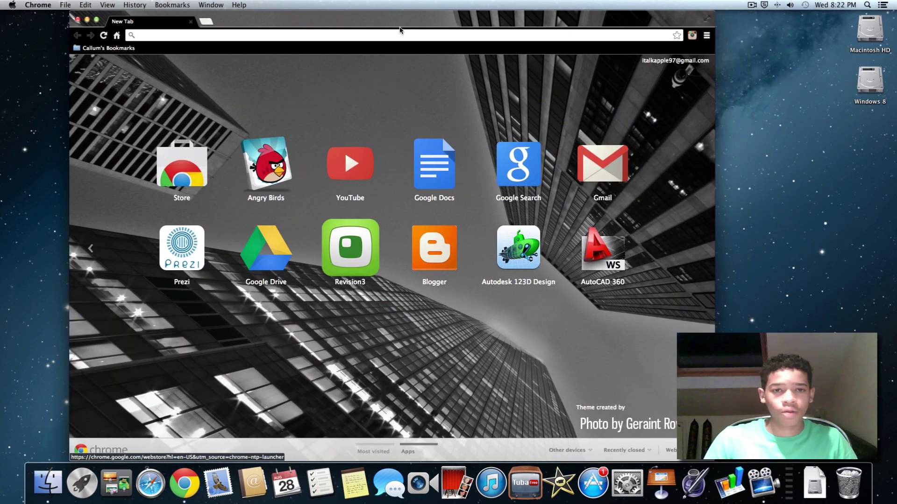
{"action": "left_click_drag", "start_coordinate": [422, 21], "coordinate": [499, 21]}
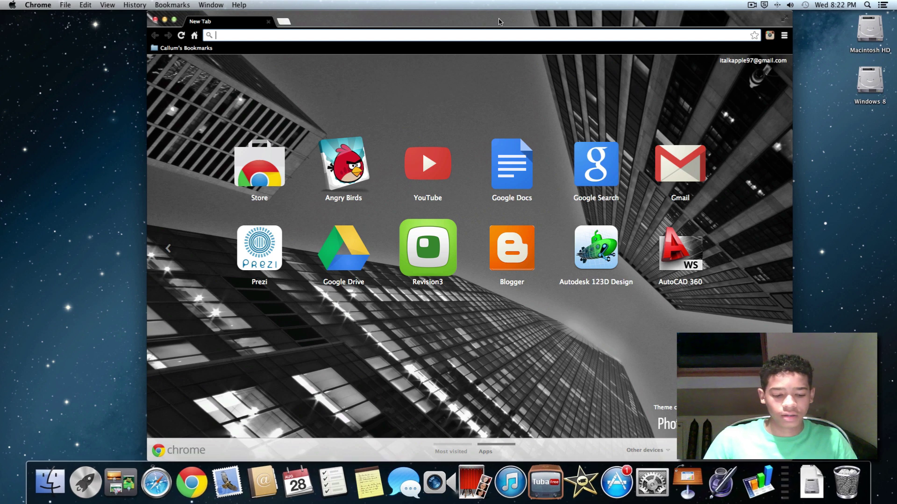
{"action": "left_click_drag", "start_coordinate": [498, 21], "coordinate": [465, 11]}
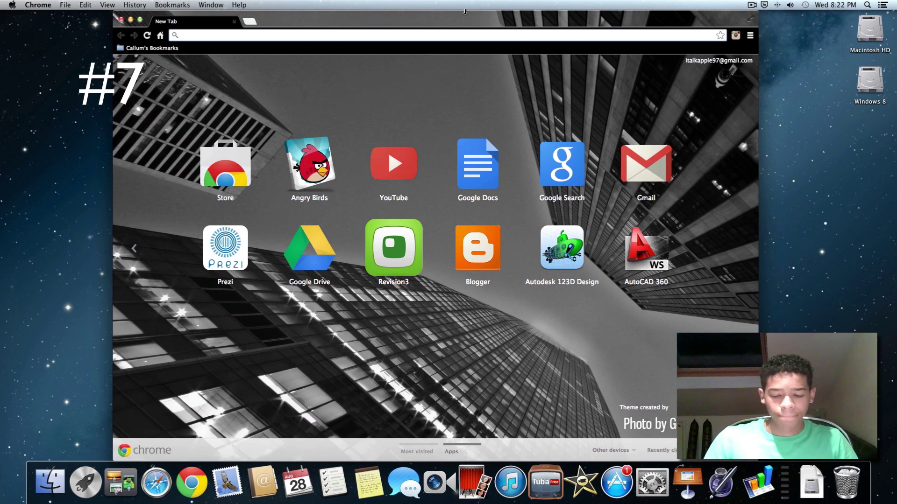
Quit Google Chrome completely with Cmd+Q.
{"action": "key", "text": "super+q"}
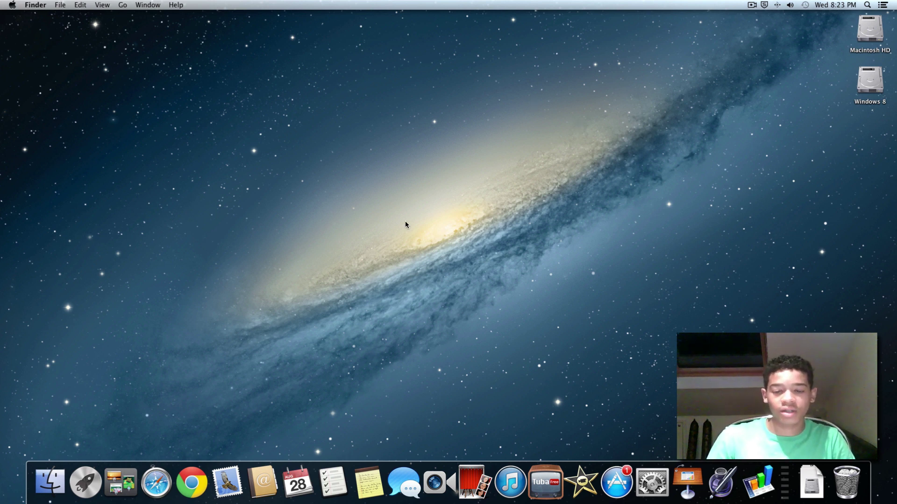
Open System Preferences from the Applications folder and show the Users & Groups Login Items.
{"action": "left_click", "coordinate": [12, 4]}
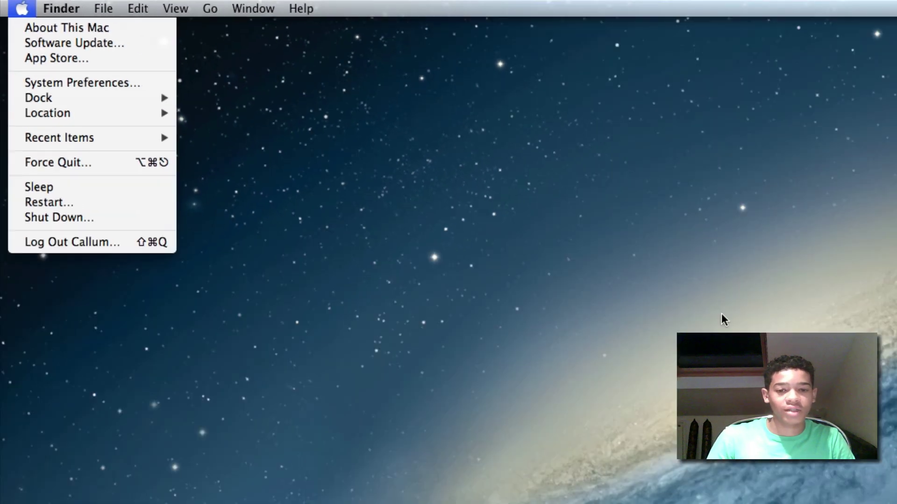
{"action": "left_click", "coordinate": [203, 171]}
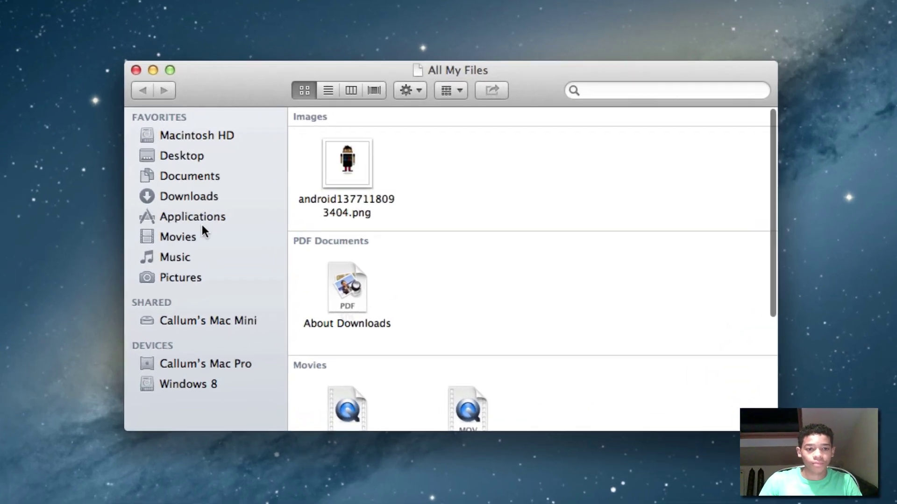
{"action": "left_click", "coordinate": [267, 216]}
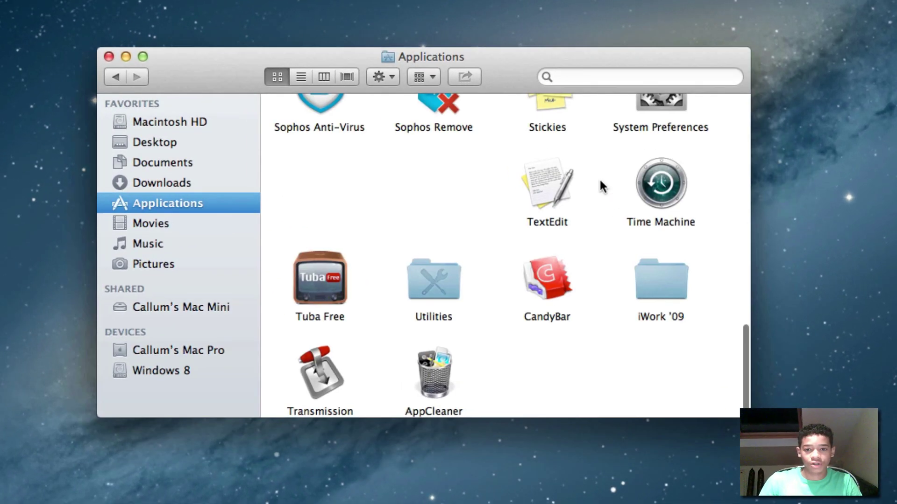
{"action": "scroll", "coordinate": [602, 187], "scroll_direction": "up", "scroll_amount": 4}
{"action": "double_click", "coordinate": [663, 168]}
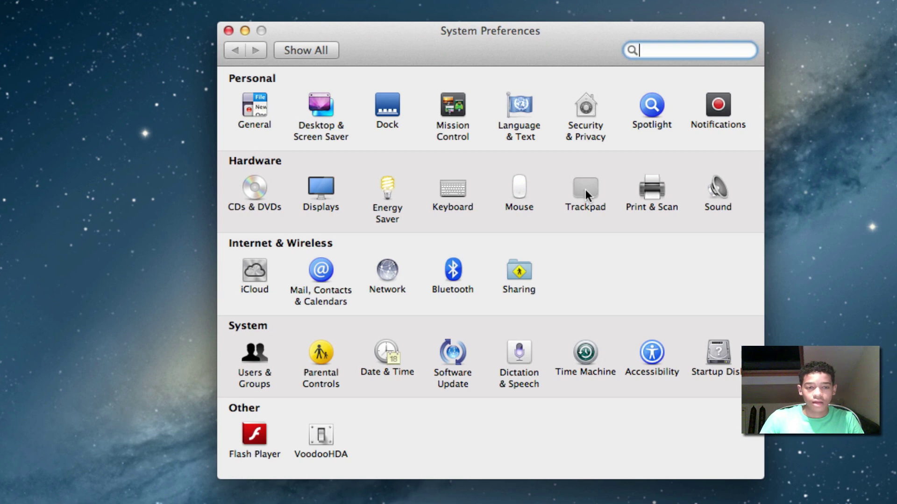
{"action": "left_click", "coordinate": [259, 352]}
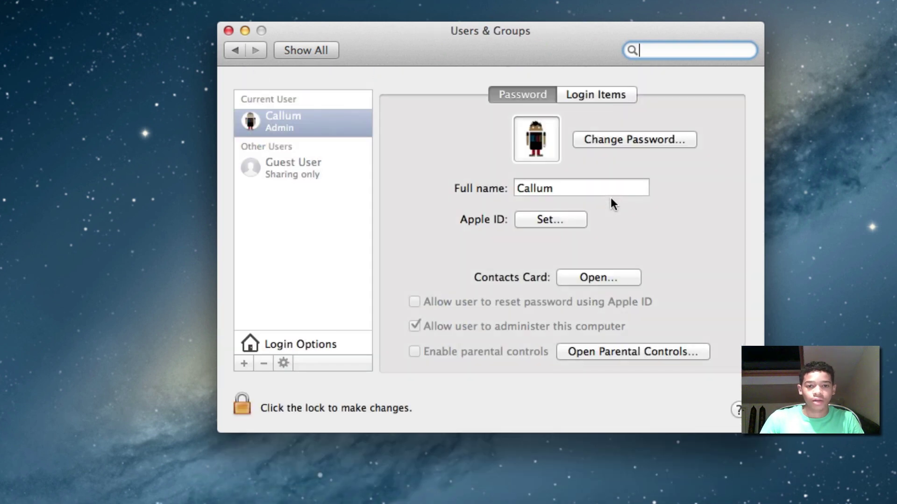
{"action": "left_click", "coordinate": [603, 93]}
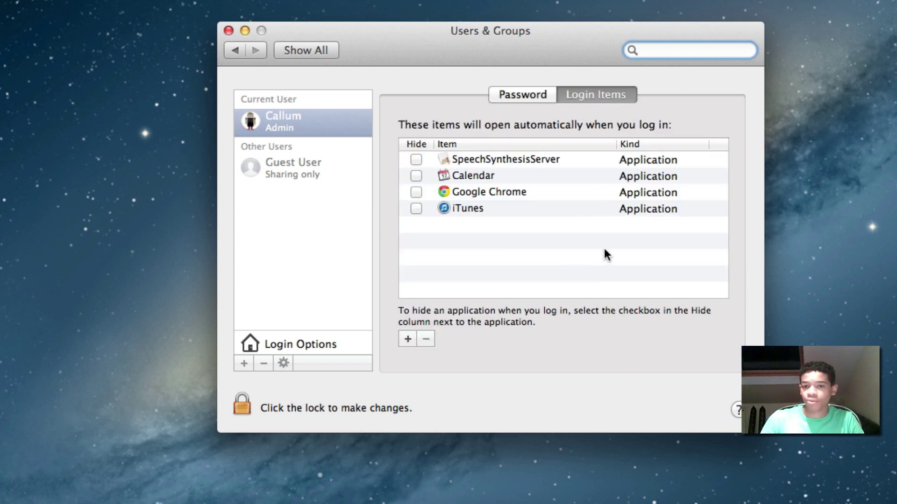
Select the iTunes, Google Chrome, Calendar and SpeechSynthesisServer login items in turn, ending on iTunes.
{"action": "left_click", "coordinate": [501, 209]}
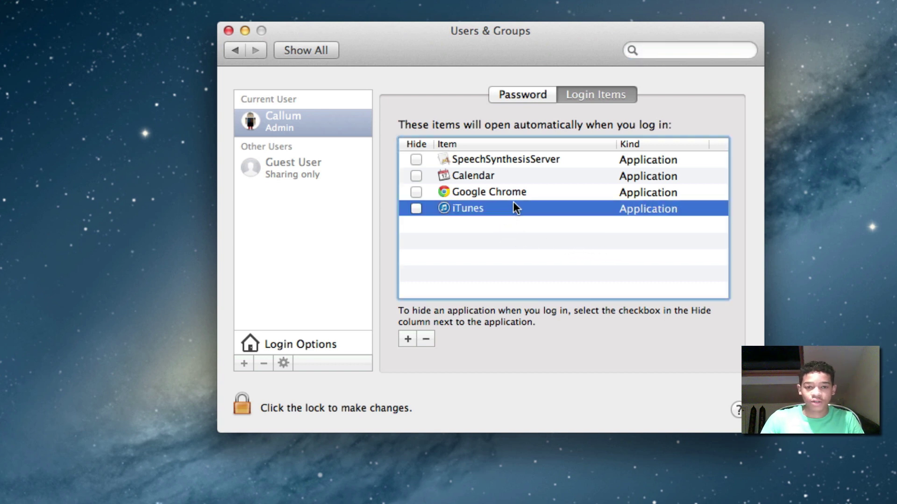
{"action": "left_click", "coordinate": [517, 189]}
{"action": "left_click", "coordinate": [522, 176]}
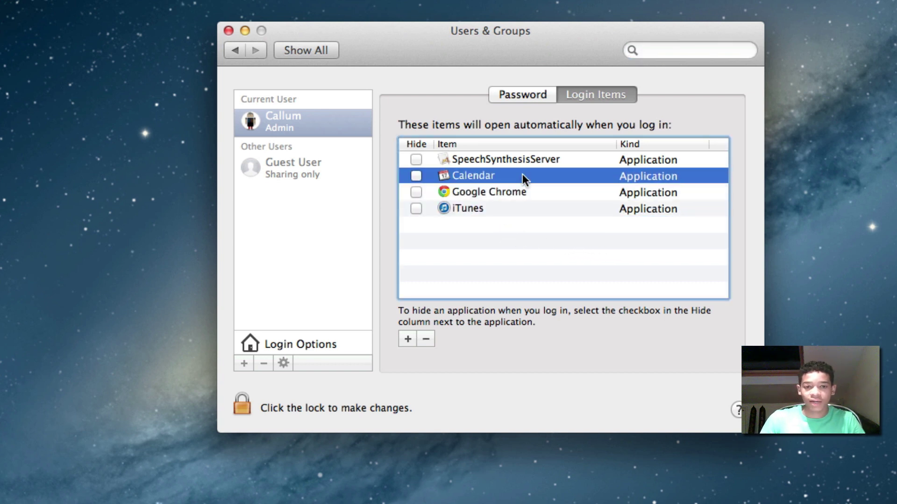
{"action": "left_click", "coordinate": [554, 163]}
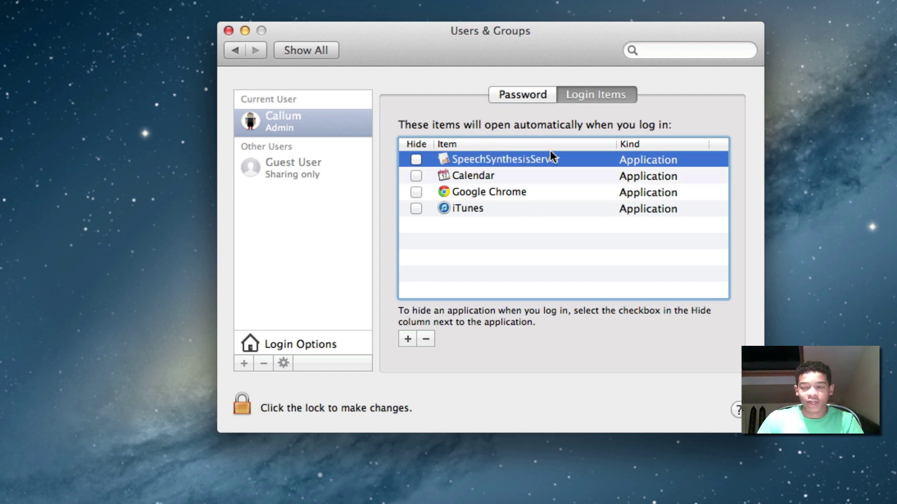
{"action": "left_click", "coordinate": [528, 229]}
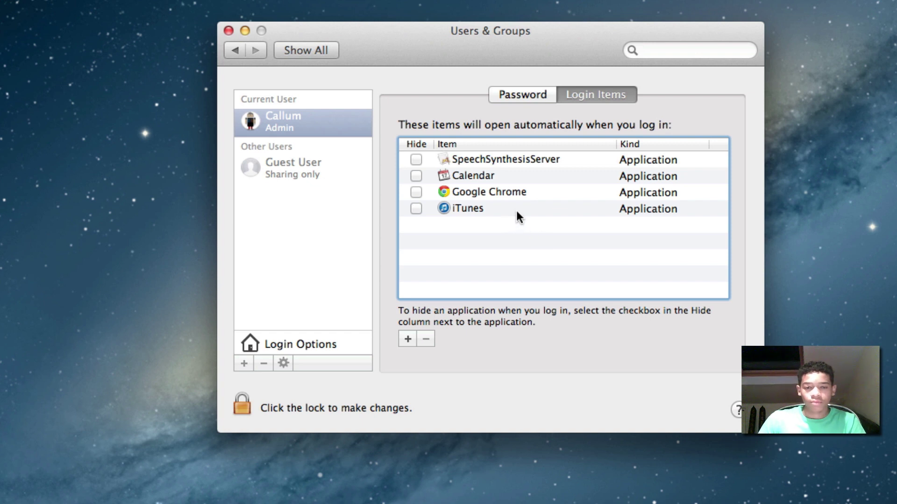
{"action": "left_click", "coordinate": [517, 212]}
{"action": "left_click", "coordinate": [521, 180]}
{"action": "left_click", "coordinate": [548, 238]}
{"action": "key", "text": "Up"}
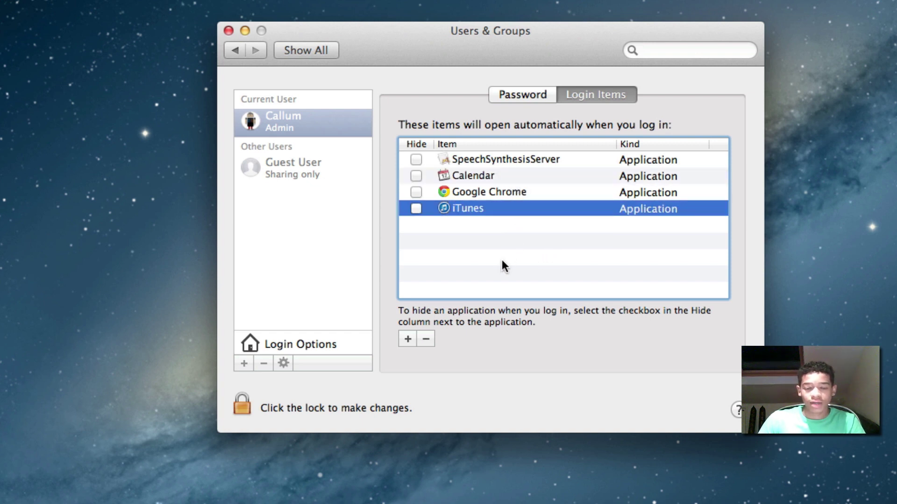
Remove iTunes, Google Chrome and Calendar from the login items with the minus button.
{"action": "left_click", "coordinate": [426, 339]}
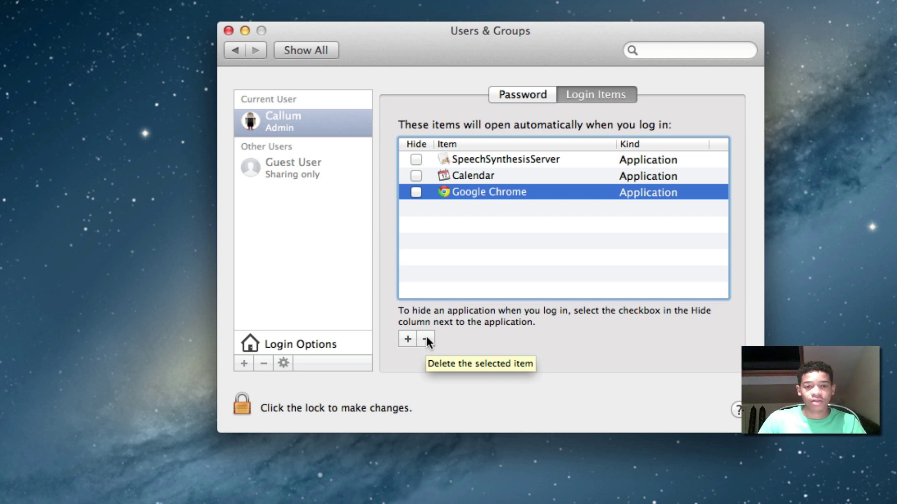
{"action": "left_click", "coordinate": [427, 340]}
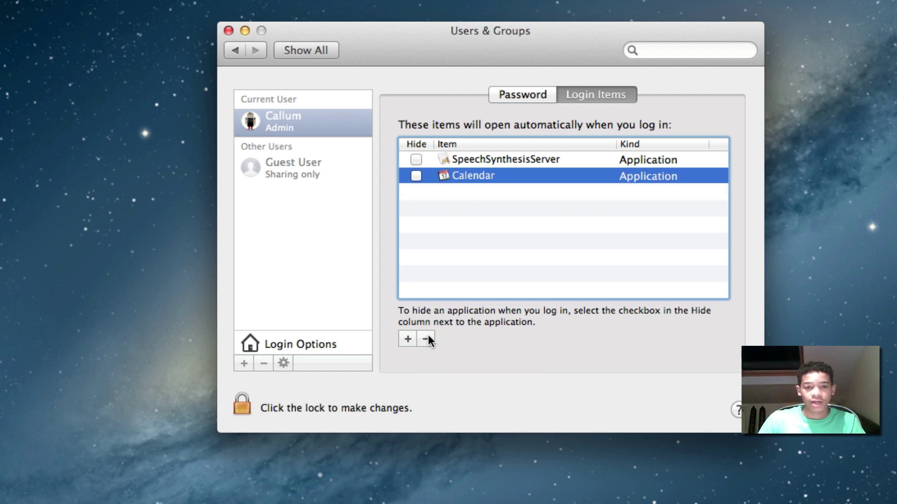
{"action": "left_click", "coordinate": [427, 340]}
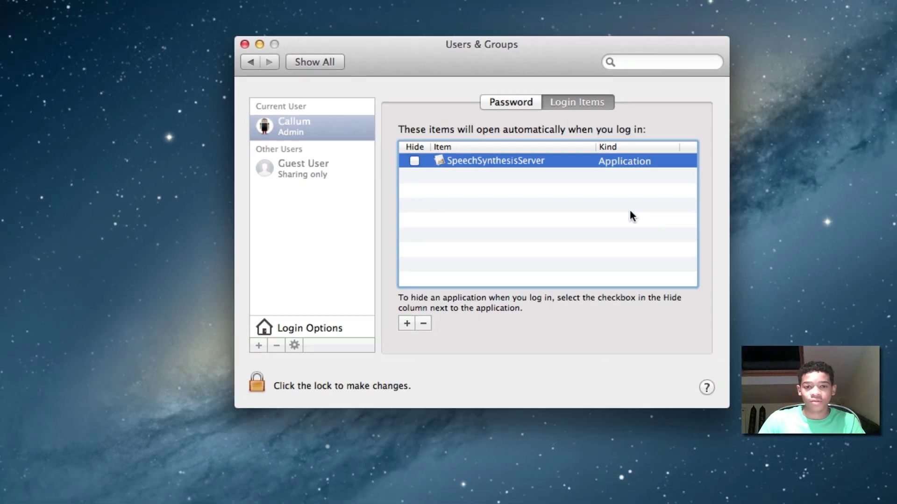
{"action": "left_click", "coordinate": [654, 220]}
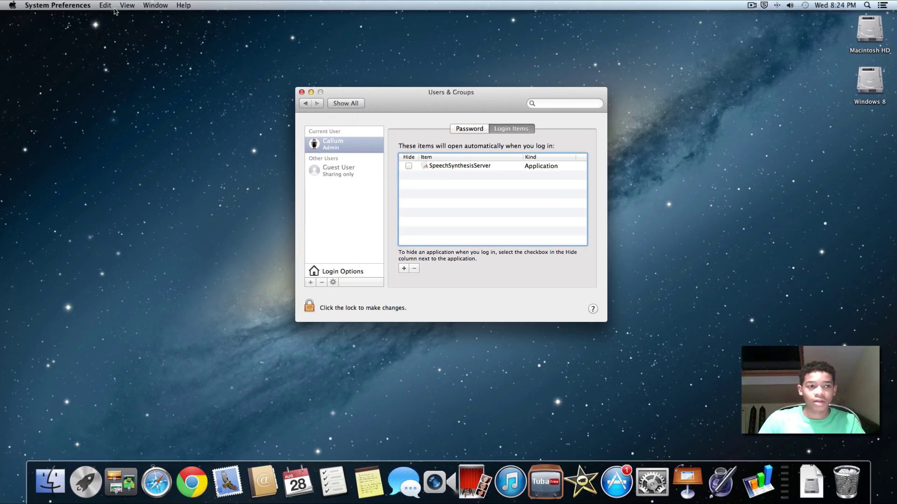
Quit System Preferences from its app menu.
{"action": "left_click", "coordinate": [87, 4]}
{"action": "left_click", "coordinate": [88, 75]}
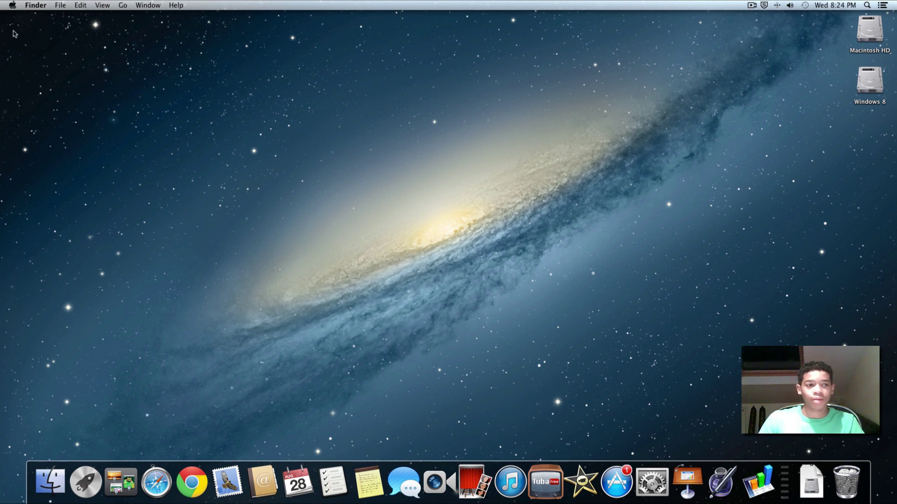
{"action": "left_click_drag", "start_coordinate": [13, 33], "coordinate": [788, 413]}
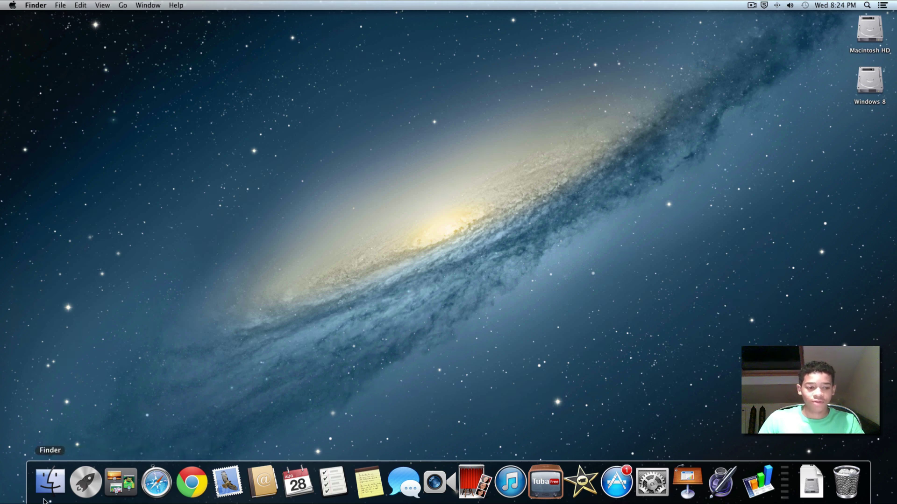
Open a Finder window, view the Pictures folder, then close the window.
{"action": "left_click", "coordinate": [50, 482]}
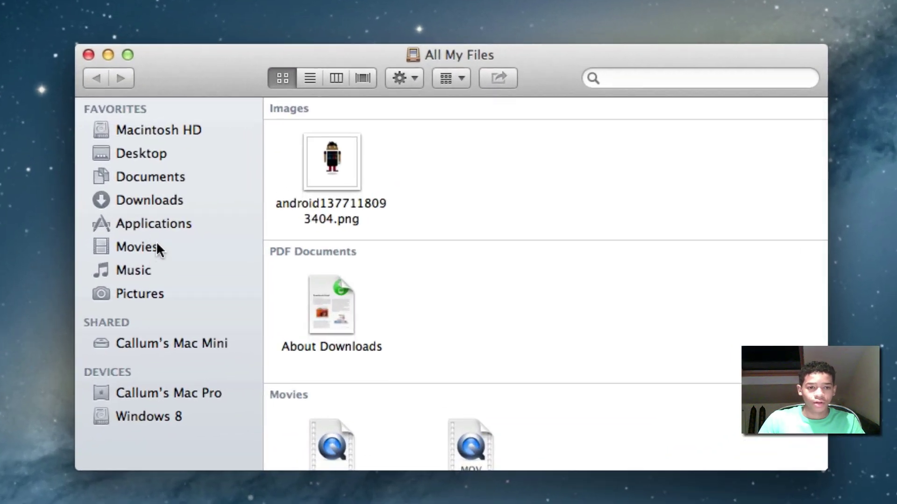
{"action": "left_click", "coordinate": [141, 302]}
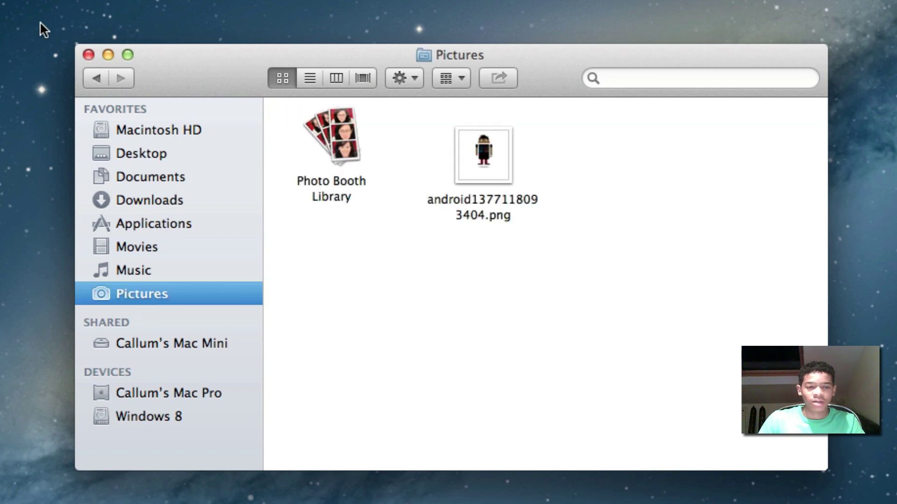
{"action": "left_click", "coordinate": [88, 55]}
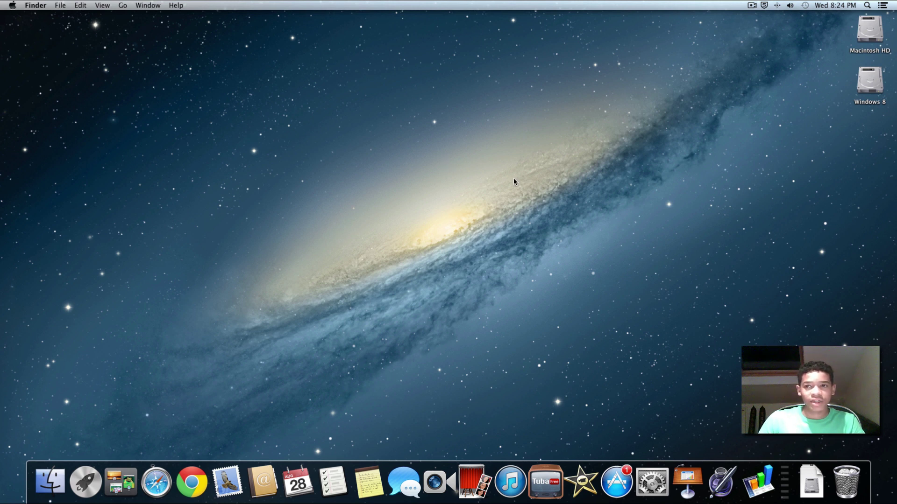
Open System Preferences from the Applications folder and close the Finder window behind it.
{"action": "right_click", "coordinate": [454, 175]}
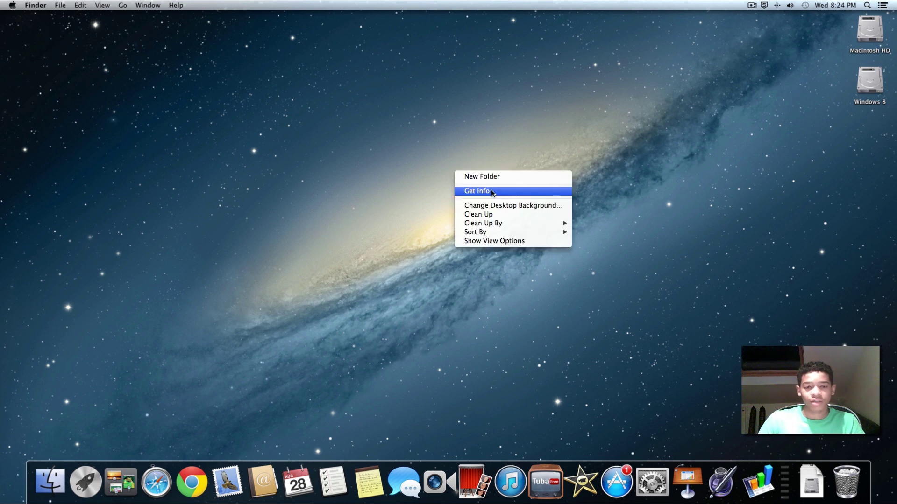
{"action": "key", "text": "Escape"}
{"action": "left_click", "coordinate": [12, 5]}
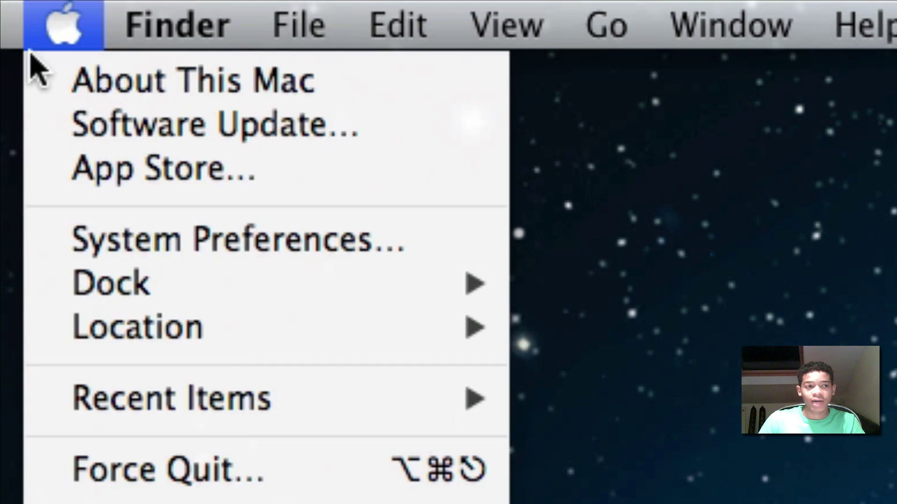
{"action": "left_click", "coordinate": [54, 250]}
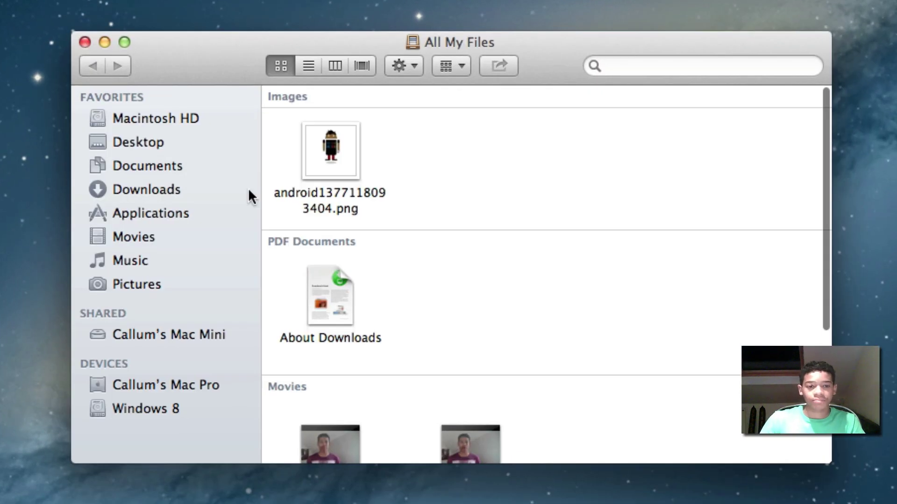
{"action": "left_click", "coordinate": [200, 223]}
{"action": "scroll", "coordinate": [750, 228], "scroll_direction": "down", "scroll_amount": 10}
{"action": "double_click", "coordinate": [750, 230]}
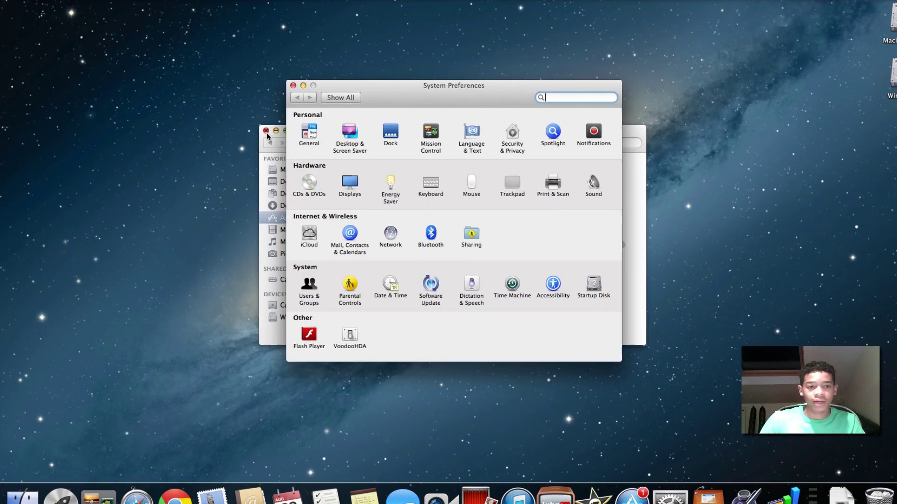
{"action": "left_click", "coordinate": [266, 131]}
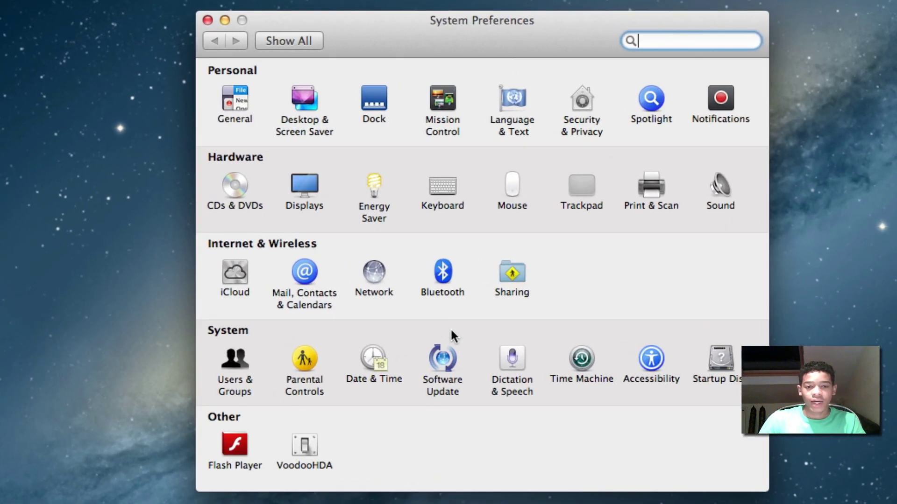
In Desktop & Screen Saver, expand Folders and show the Pictures folder's images.
{"action": "left_click", "coordinate": [350, 146]}
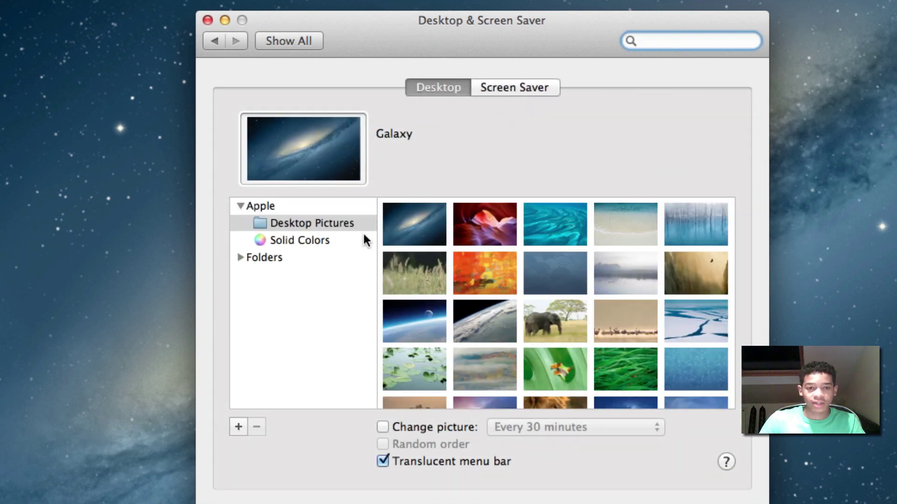
{"action": "left_click", "coordinate": [290, 222]}
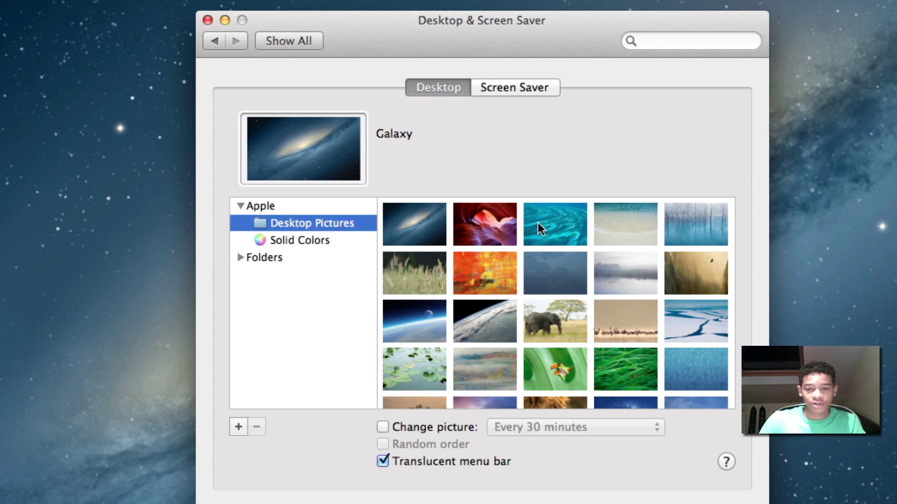
{"action": "scroll", "coordinate": [538, 222], "scroll_direction": "down", "scroll_amount": 5}
{"action": "scroll", "coordinate": [529, 224], "scroll_direction": "up", "scroll_amount": 5}
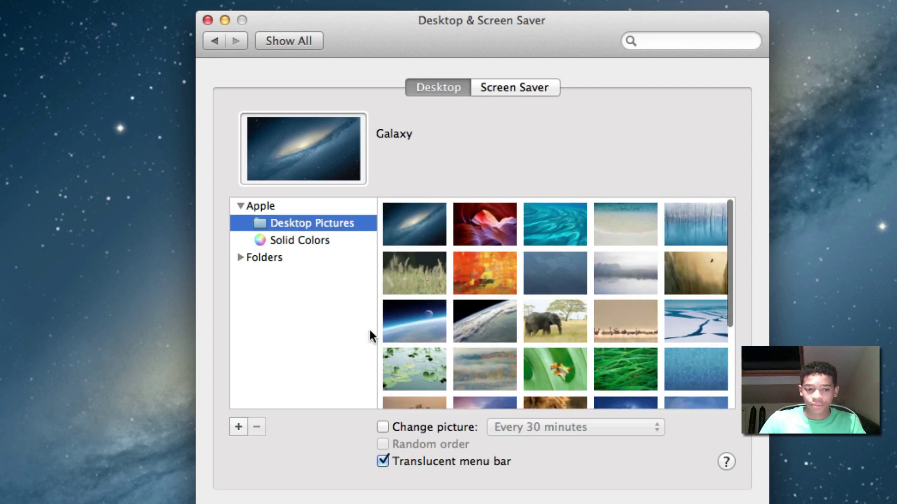
{"action": "left_click", "coordinate": [241, 258]}
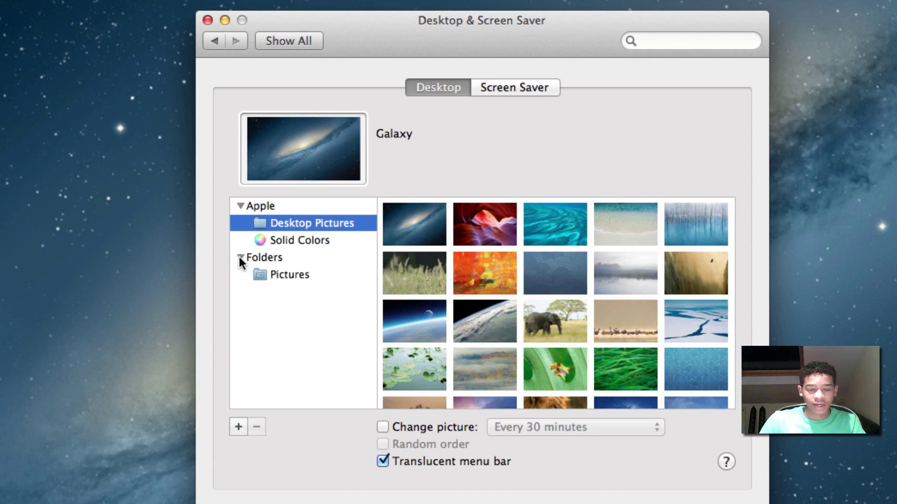
{"action": "left_click", "coordinate": [295, 274]}
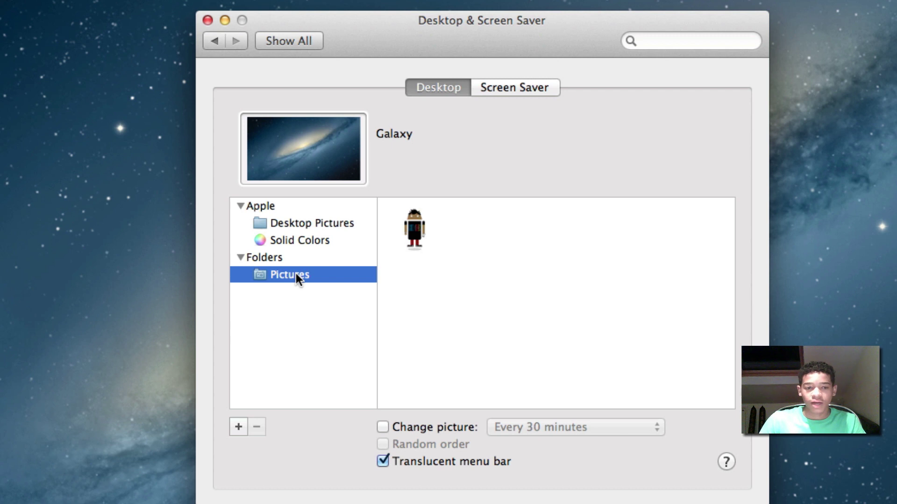
Set the android image as wallpaper and try Fit to Screen, then Stretch to Fill Screen.
{"action": "left_click", "coordinate": [422, 225]}
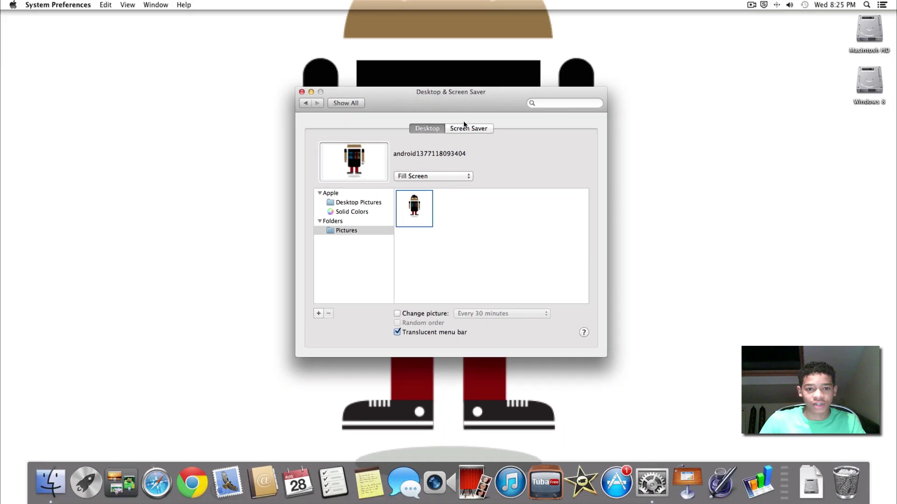
{"action": "left_click_drag", "start_coordinate": [464, 94], "coordinate": [480, 79]}
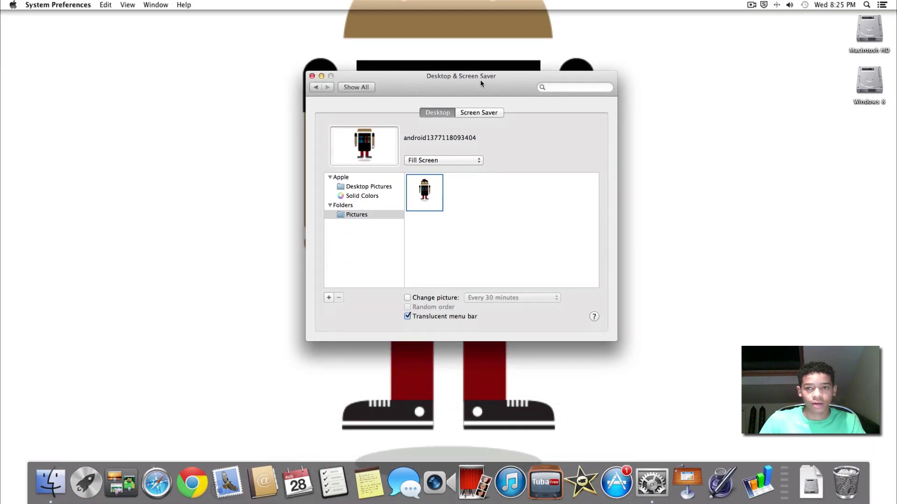
{"action": "left_click", "coordinate": [445, 159]}
{"action": "left_click", "coordinate": [436, 167]}
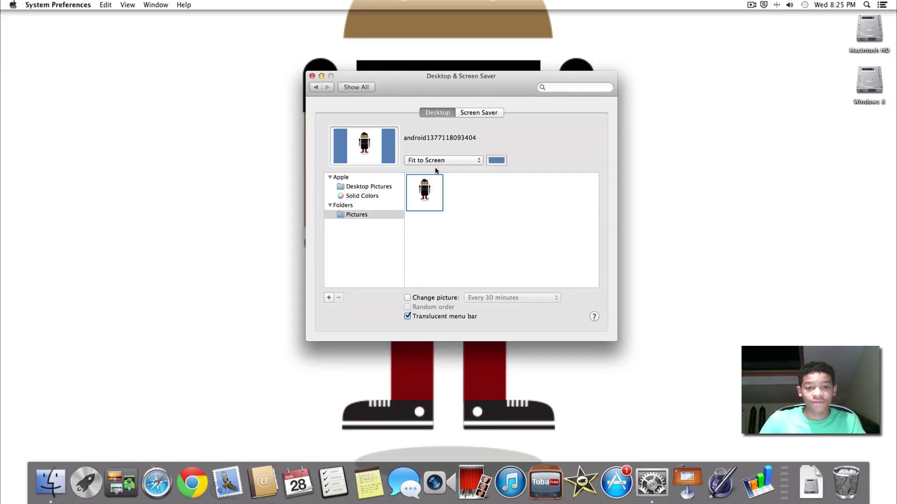
{"action": "left_click_drag", "start_coordinate": [443, 80], "coordinate": [444, 123]}
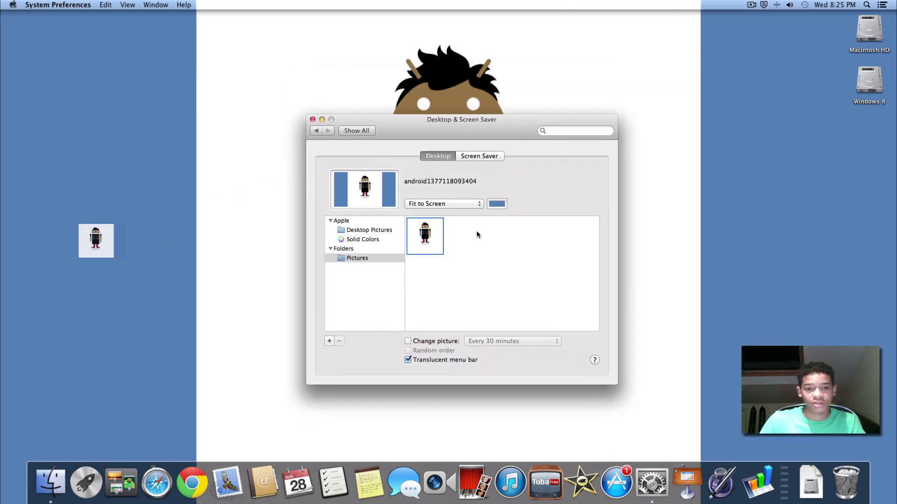
{"action": "left_click", "coordinate": [457, 206]}
{"action": "left_click", "coordinate": [459, 213]}
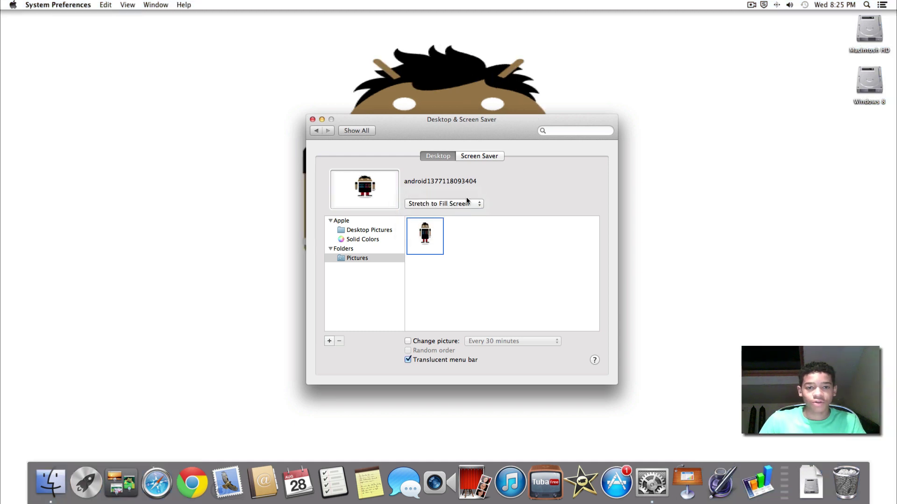
{"action": "left_click_drag", "start_coordinate": [476, 129], "coordinate": [499, 68]}
Try Center placement, settle on Tile, then minimize and restore the preferences window.
{"action": "left_click", "coordinate": [468, 178]}
{"action": "left_click", "coordinate": [464, 186]}
{"action": "left_click", "coordinate": [471, 154]}
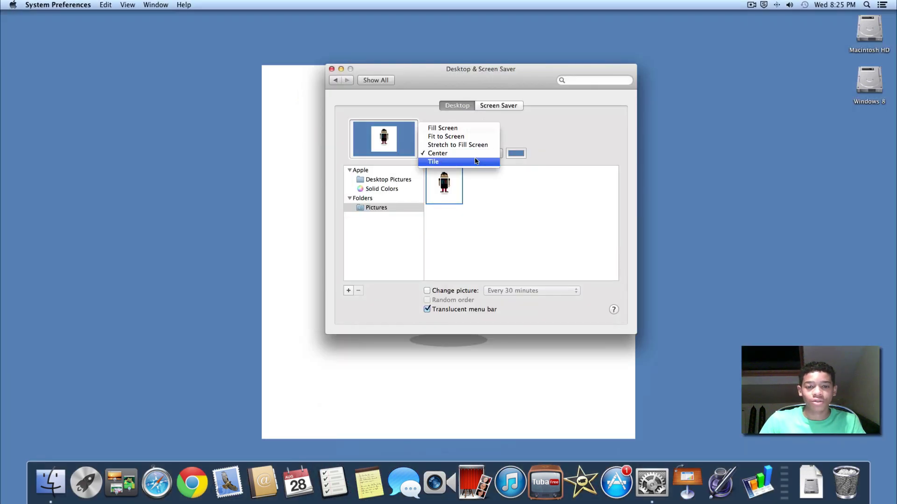
{"action": "left_click", "coordinate": [472, 164]}
{"action": "double_click", "coordinate": [479, 72]}
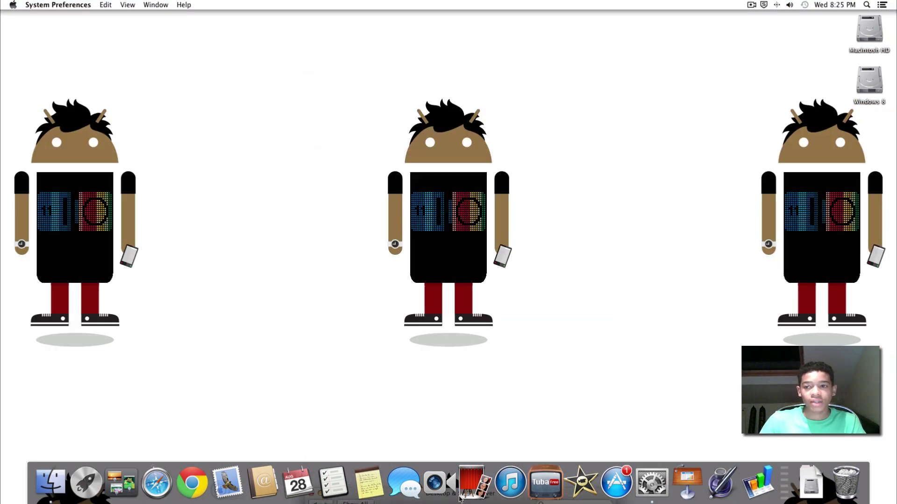
{"action": "left_click", "coordinate": [461, 492]}
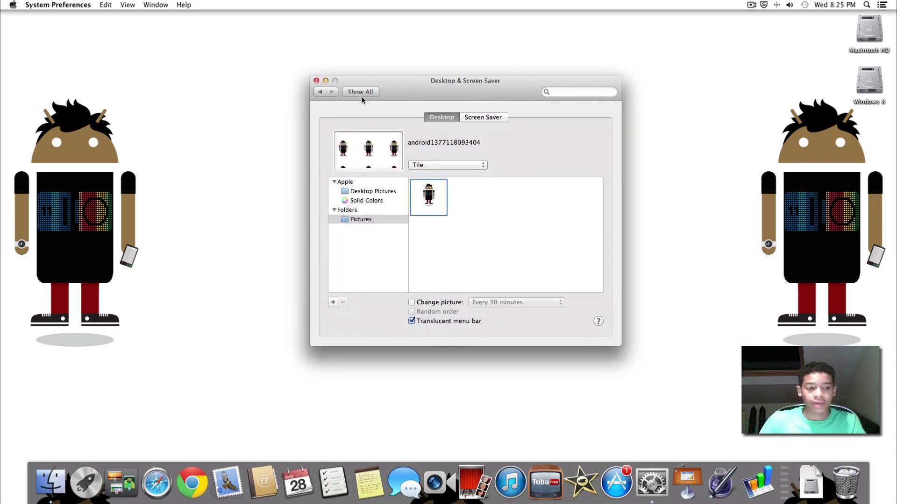
{"action": "left_click_drag", "start_coordinate": [433, 87], "coordinate": [428, 104]}
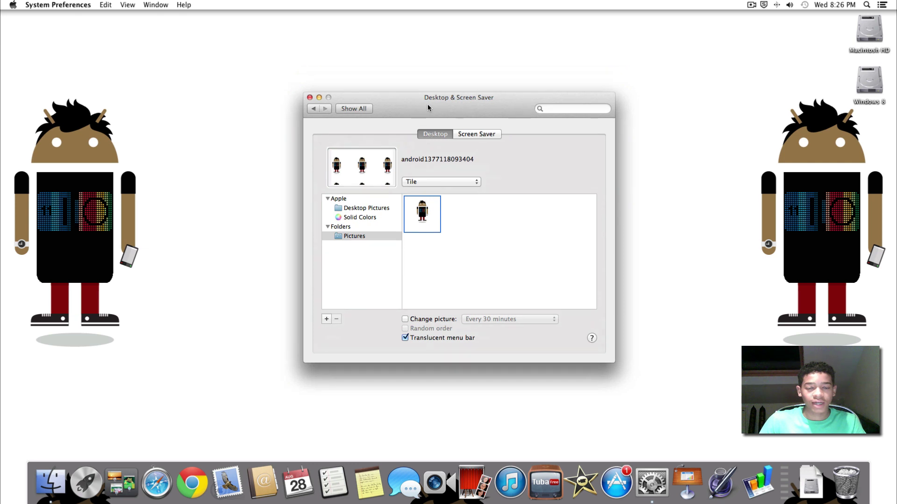
Open the Screen Saver settings and scroll through the Slideshows and Screen Savers lists.
{"action": "left_click", "coordinate": [488, 134]}
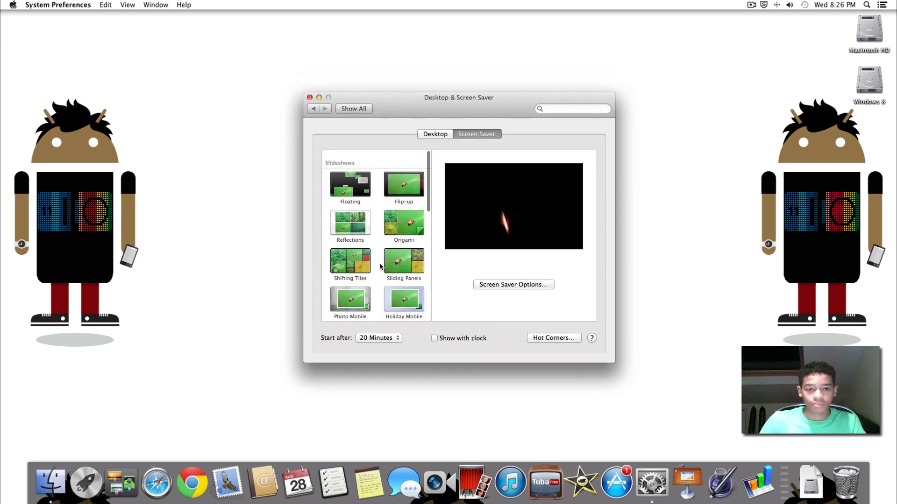
{"action": "scroll", "coordinate": [376, 210], "scroll_direction": "down", "scroll_amount": 2}
{"action": "scroll", "coordinate": [376, 210], "scroll_direction": "down", "scroll_amount": 10}
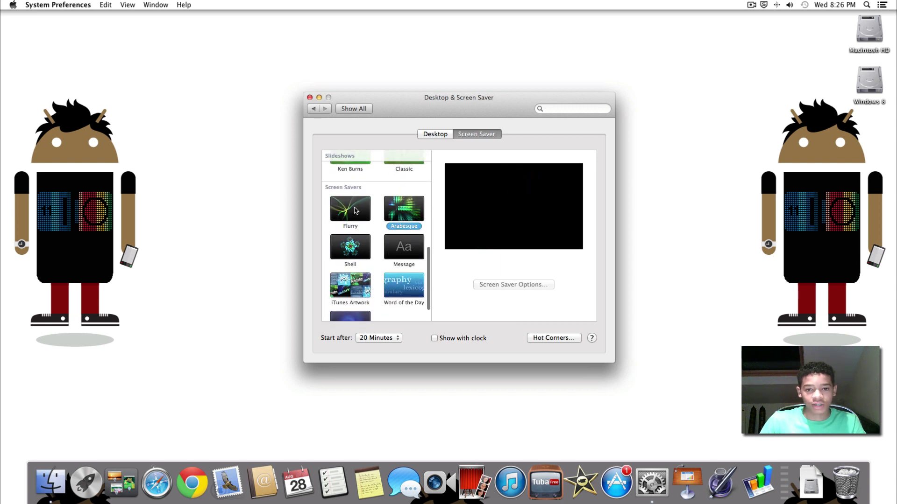
{"action": "scroll", "coordinate": [355, 219], "scroll_direction": "up", "scroll_amount": 10}
{"action": "scroll", "coordinate": [353, 219], "scroll_direction": "down", "scroll_amount": 3}
{"action": "scroll", "coordinate": [352, 205], "scroll_direction": "up", "scroll_amount": 3}
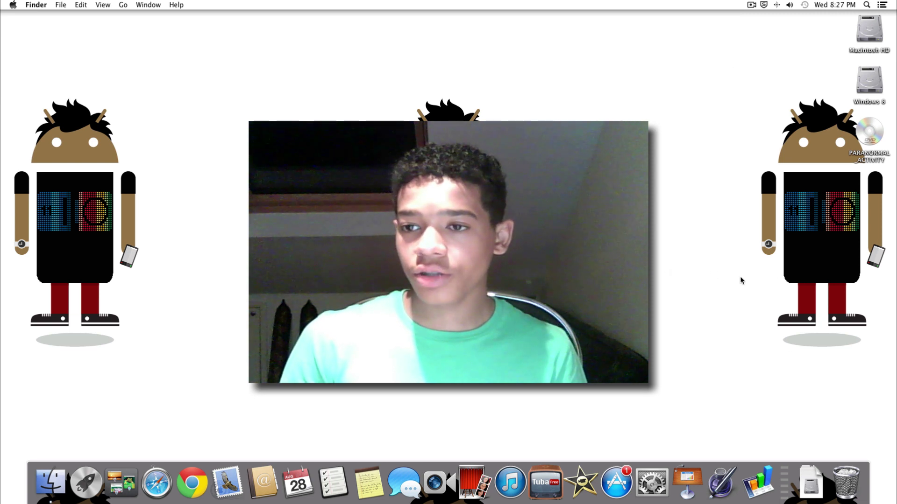
{"action": "left_click_drag", "start_coordinate": [783, 277], "coordinate": [820, 171]}
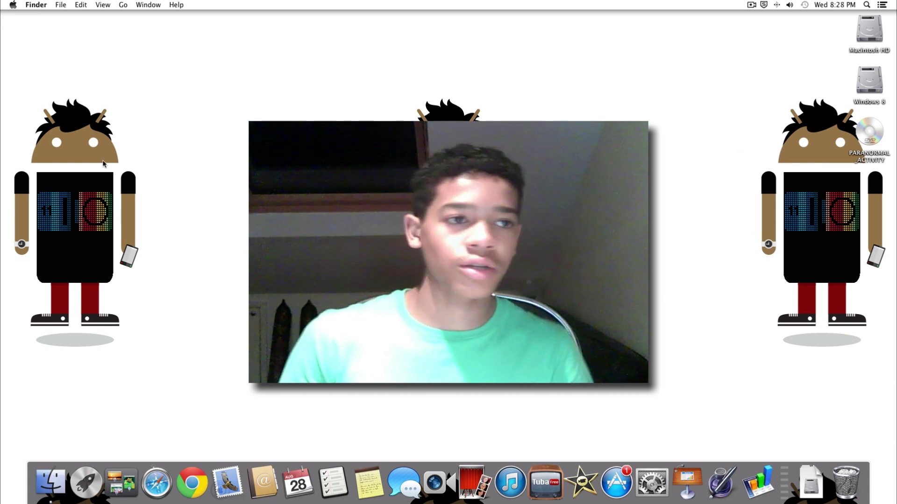
{"action": "left_click", "coordinate": [35, 5]}
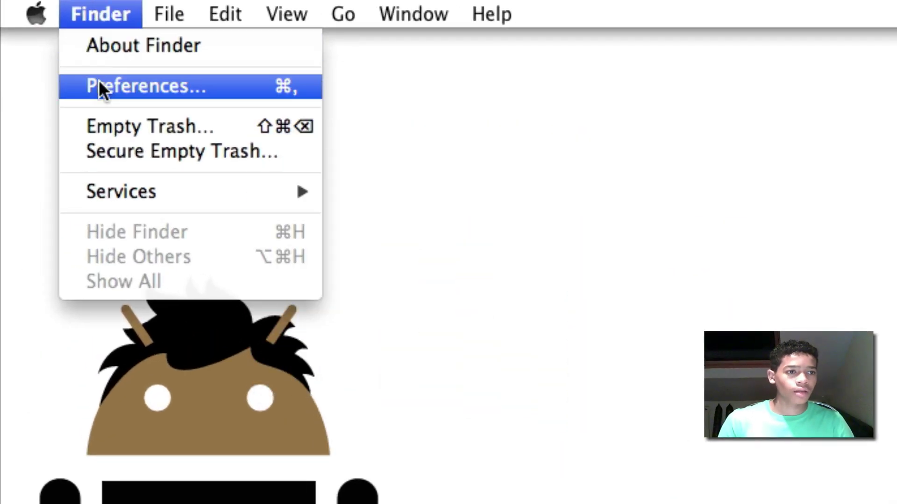
{"action": "left_click", "coordinate": [100, 88]}
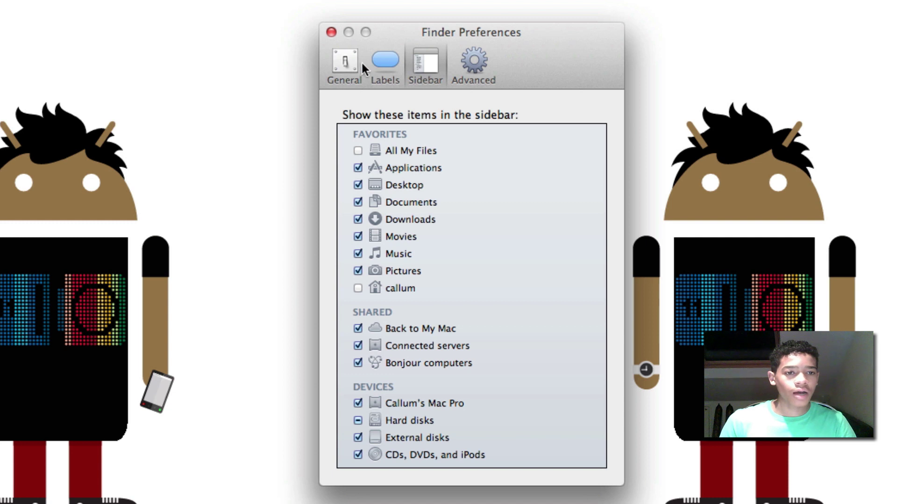
{"action": "left_click", "coordinate": [352, 64]}
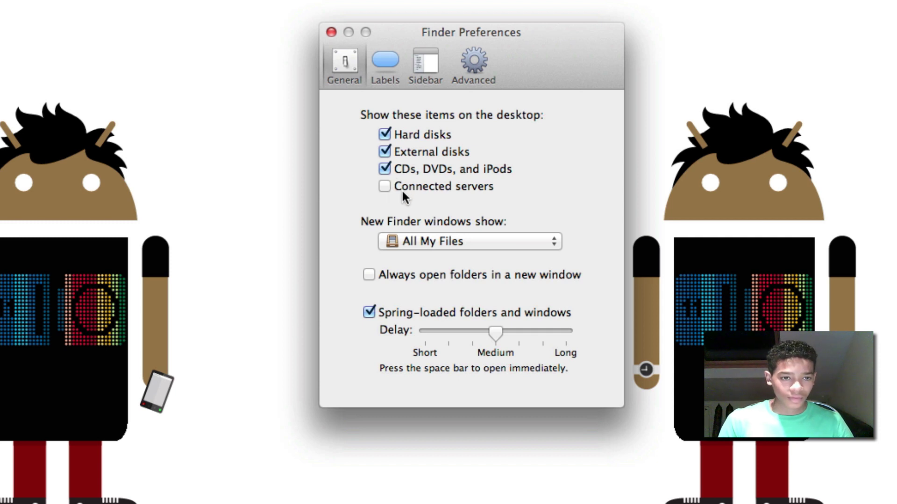
{"action": "left_click", "coordinate": [331, 33]}
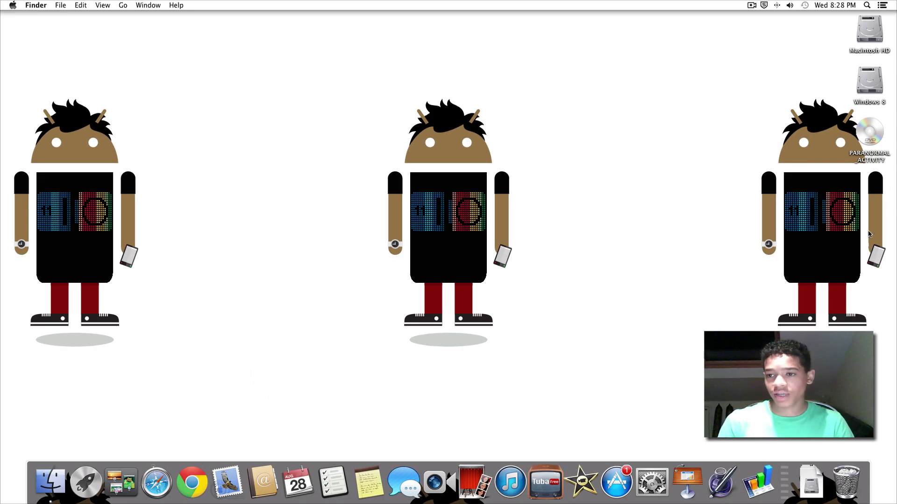
{"action": "left_click", "coordinate": [869, 135]}
{"action": "left_click", "coordinate": [850, 220]}
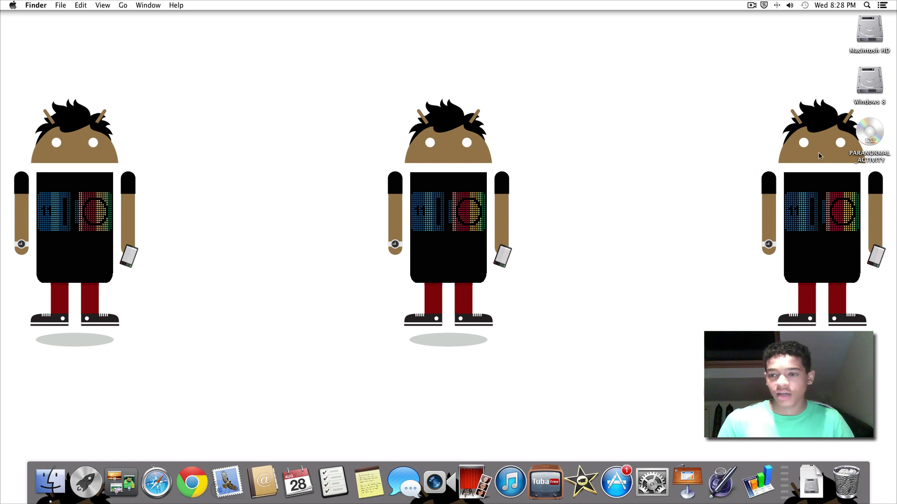
{"action": "left_click", "coordinate": [877, 131]}
{"action": "mouse_move", "coordinate": [877, 130]}
{"action": "left_mouse_down"}
{"action": "mouse_move", "coordinate": [871, 138]}
{"action": "mouse_move", "coordinate": [877, 129]}
{"action": "left_mouse_up"}
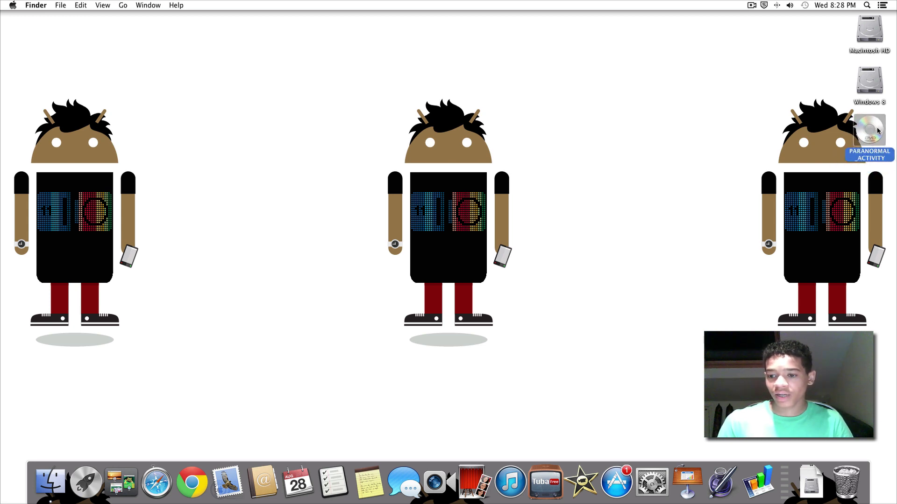
{"action": "left_click_drag", "start_coordinate": [877, 131], "coordinate": [858, 139]}
{"action": "left_click", "coordinate": [804, 145]}
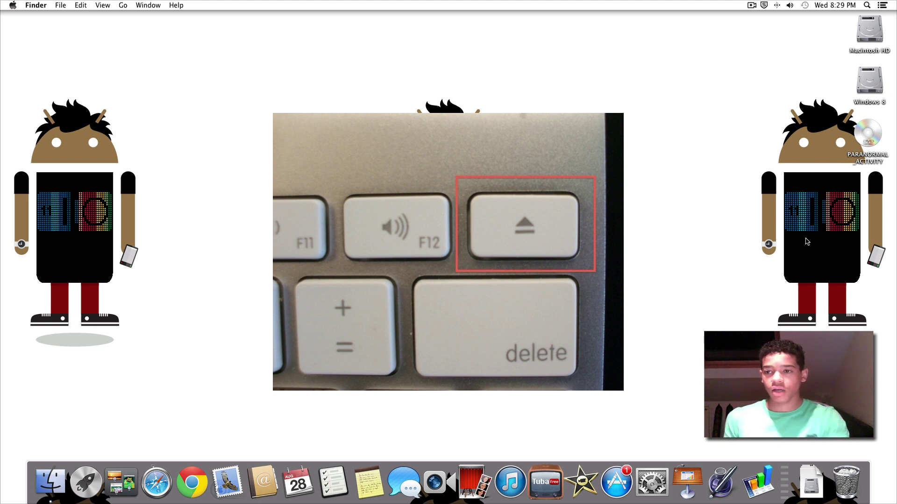
Eject the PARANORMAL ACTIVITY DVD by dragging it to the Trash and with the Eject key.
{"action": "left_click_drag", "start_coordinate": [878, 136], "coordinate": [858, 488]}
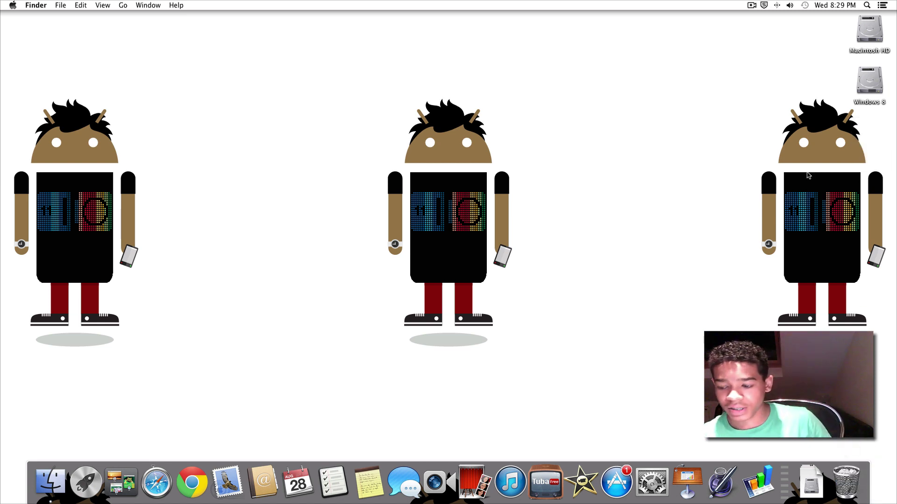
{"action": "key", "text": "XF86Eject"}
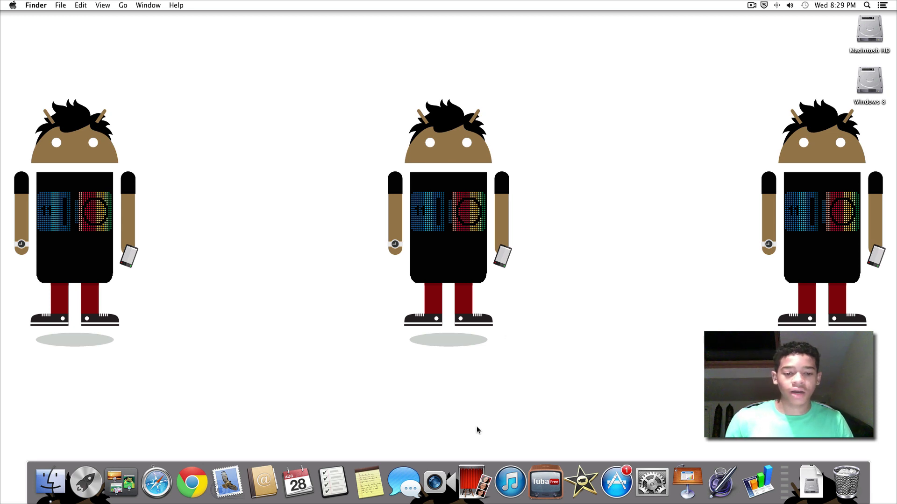
Drag Messages out of the Dock and back, then drag Contacts off the Dock to remove it.
{"action": "left_click_drag", "start_coordinate": [405, 503], "coordinate": [411, 310]}
{"action": "left_click", "coordinate": [408, 494]}
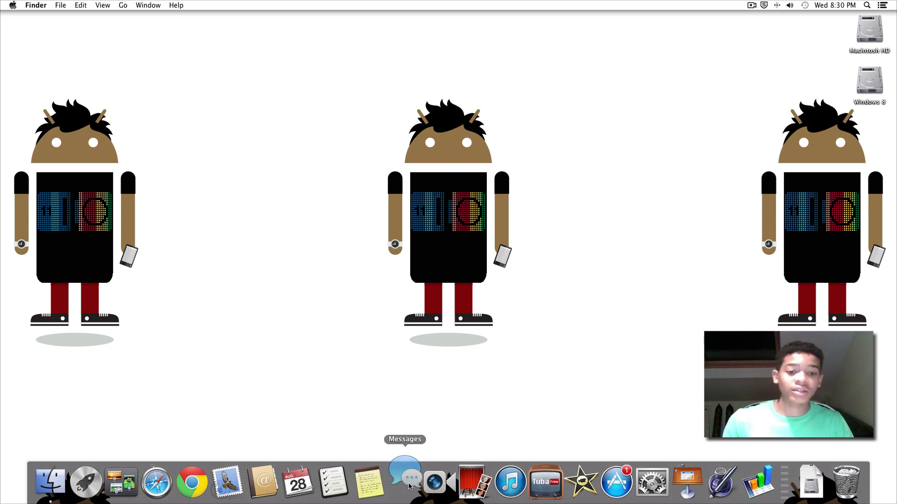
{"action": "left_click_drag", "start_coordinate": [408, 494], "coordinate": [405, 435]}
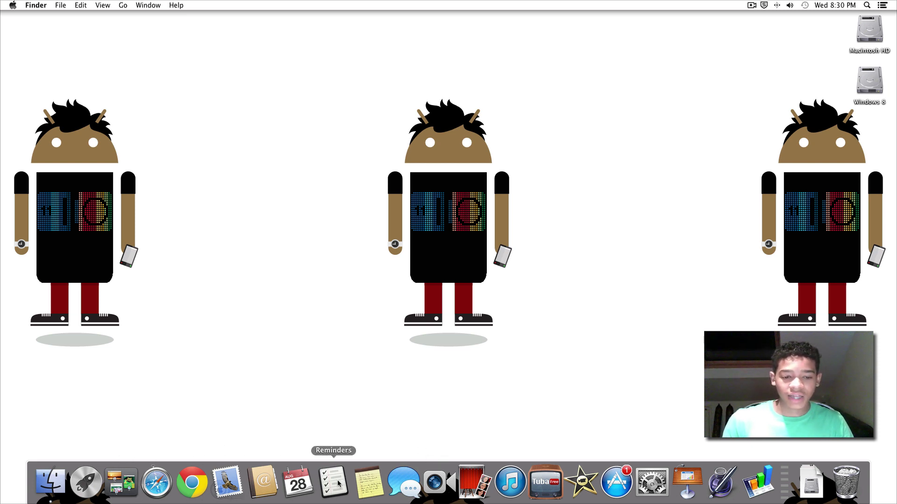
{"action": "left_click", "coordinate": [263, 496]}
{"action": "left_click_drag", "start_coordinate": [264, 491], "coordinate": [842, 490]}
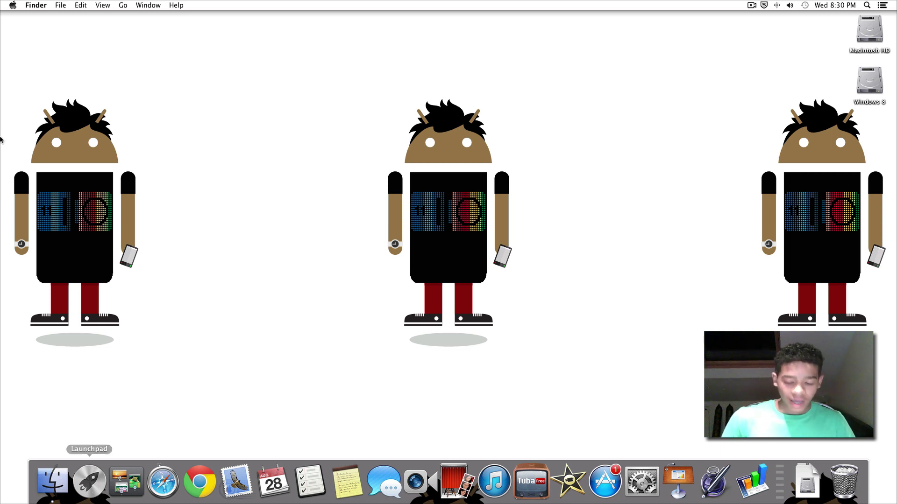
Launch Chrome, search 'youtube', open the YouTube site, then close the browser window.
{"action": "left_click", "coordinate": [199, 482]}
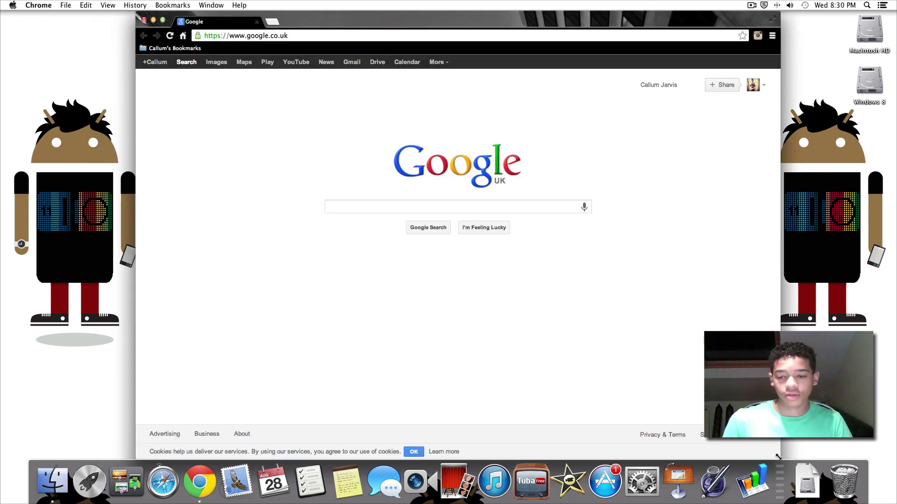
{"action": "left_click_drag", "start_coordinate": [551, 23], "coordinate": [552, 33]}
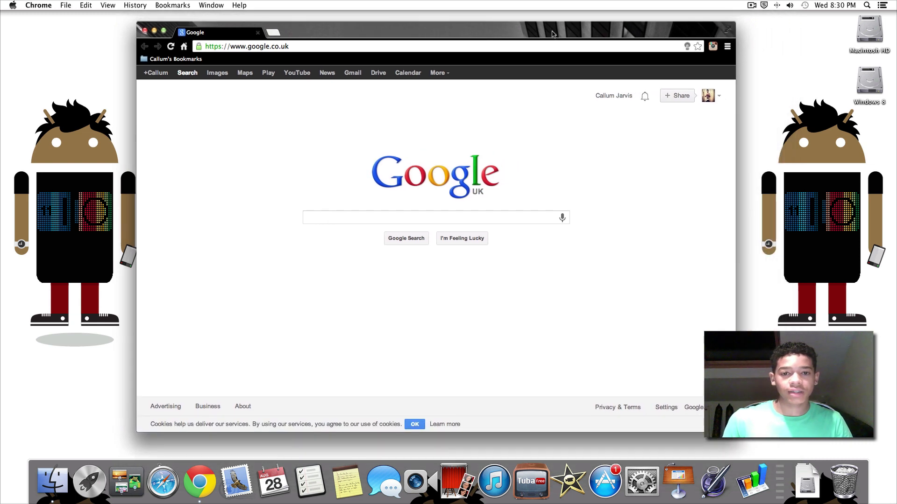
{"action": "left_click", "coordinate": [475, 221]}
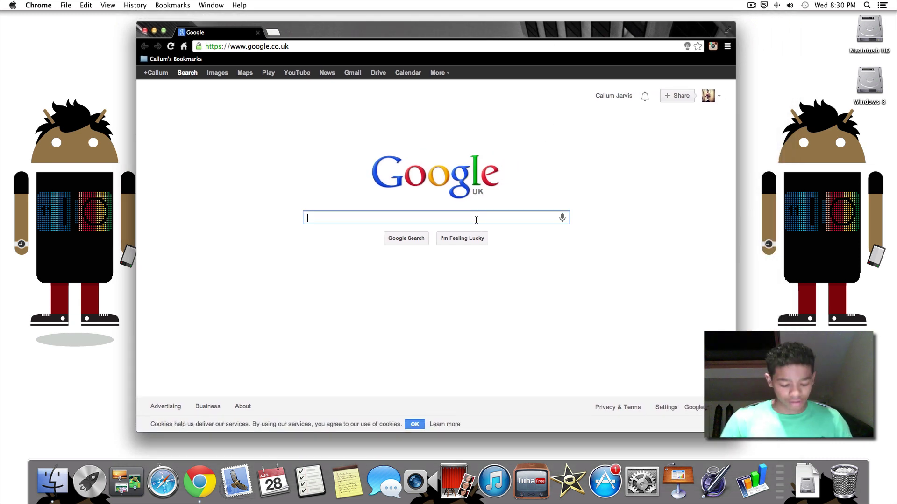
{"action": "type", "text": "youtube"}
{"action": "key", "text": "Return"}
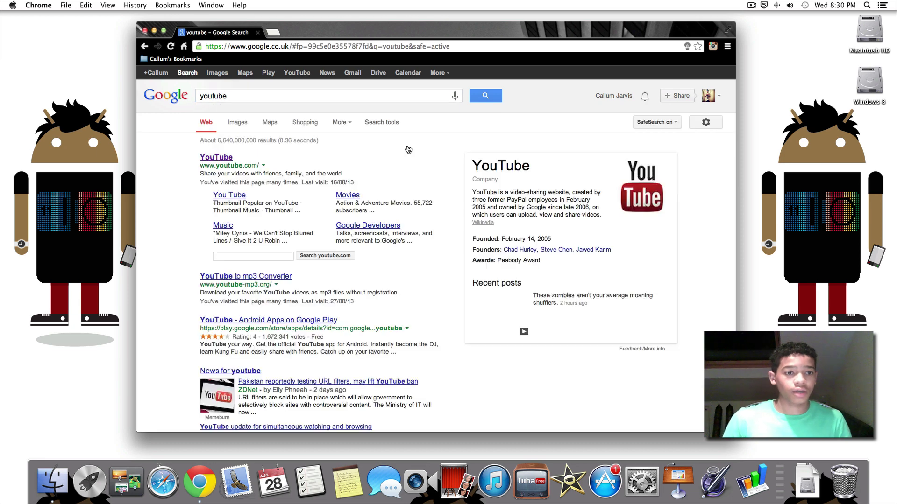
{"action": "left_click", "coordinate": [227, 193]}
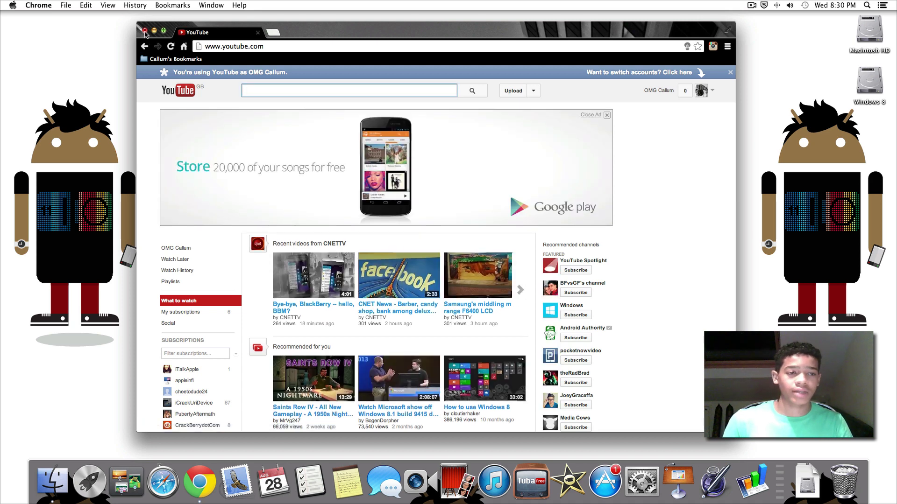
{"action": "left_click", "coordinate": [145, 31]}
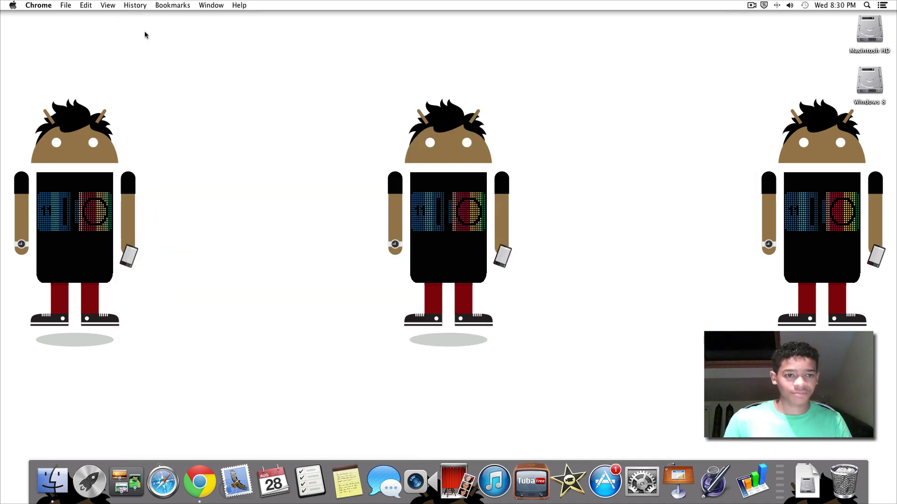
Reopen Chrome and quit it from the Chrome menu and from the Dock icon's Quit option.
{"action": "left_click", "coordinate": [204, 488]}
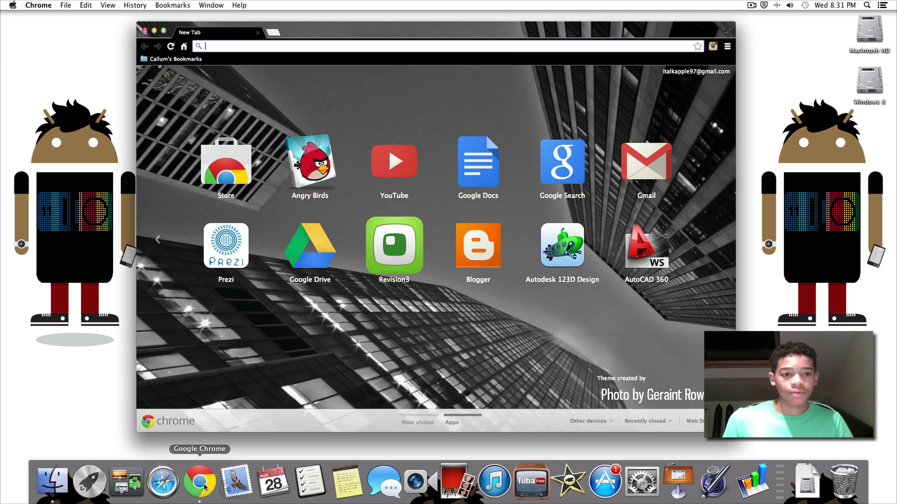
{"action": "left_click", "coordinate": [41, 6]}
{"action": "left_click", "coordinate": [166, 139]}
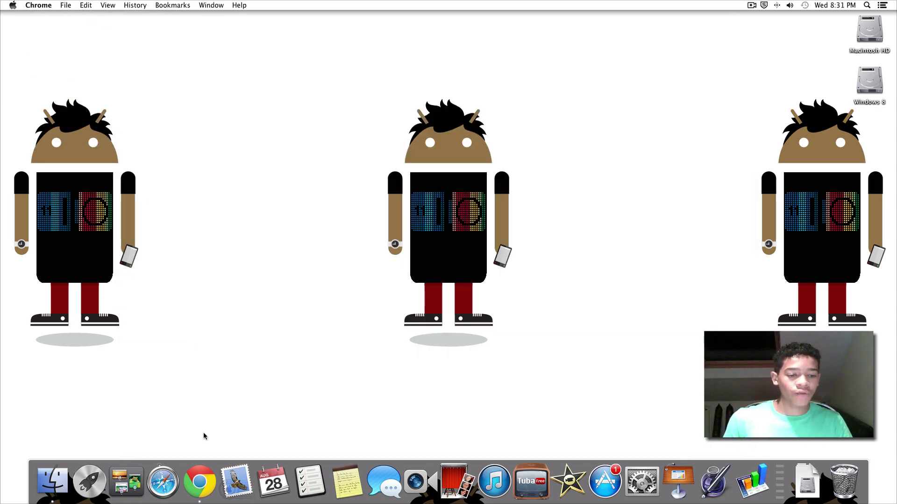
{"action": "right_click", "coordinate": [203, 481]}
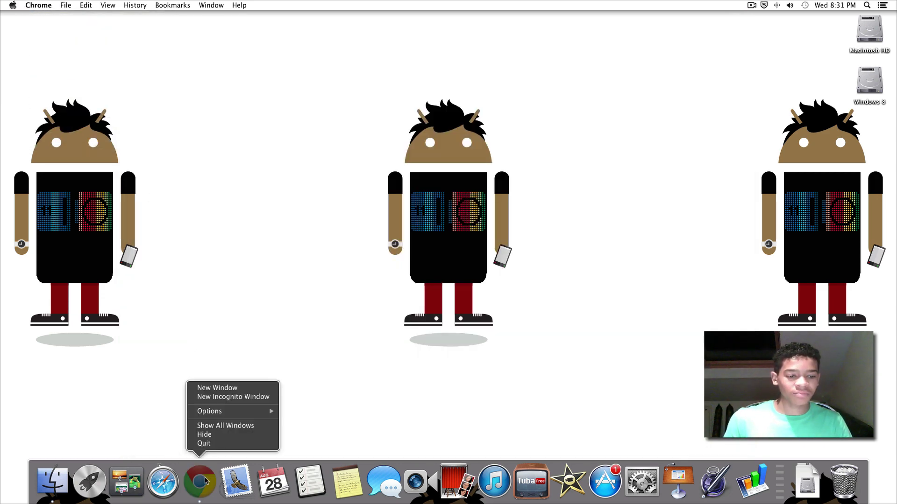
{"action": "left_click", "coordinate": [221, 447]}
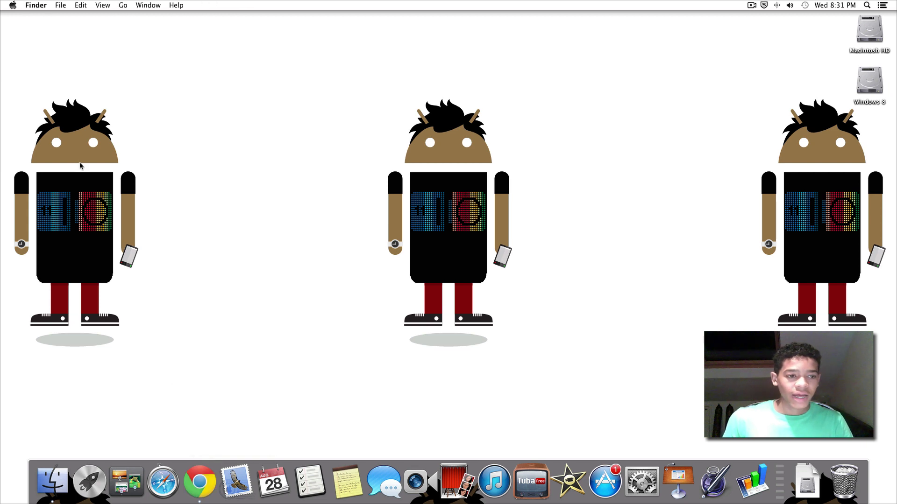
Select Chrome in the Force Quit Applications window, close it, then quit Chrome from the Dock.
{"action": "left_click", "coordinate": [12, 5]}
{"action": "left_click", "coordinate": [56, 97]}
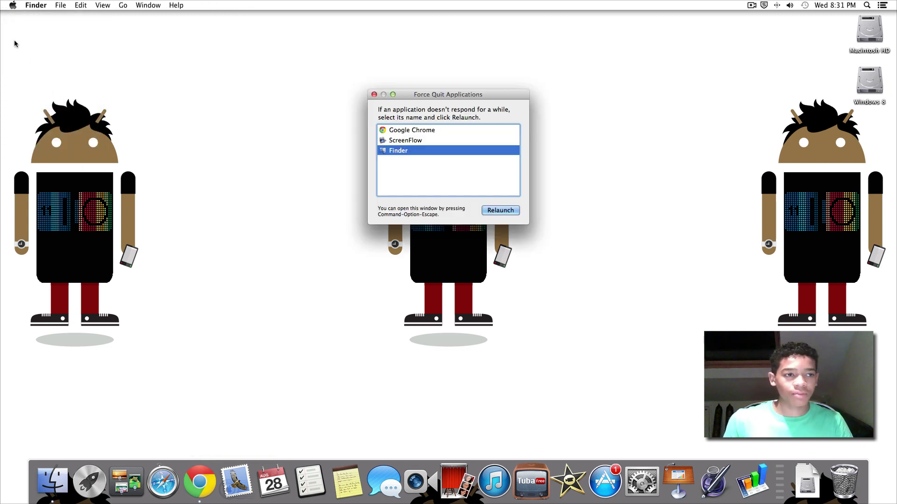
{"action": "left_click", "coordinate": [514, 130]}
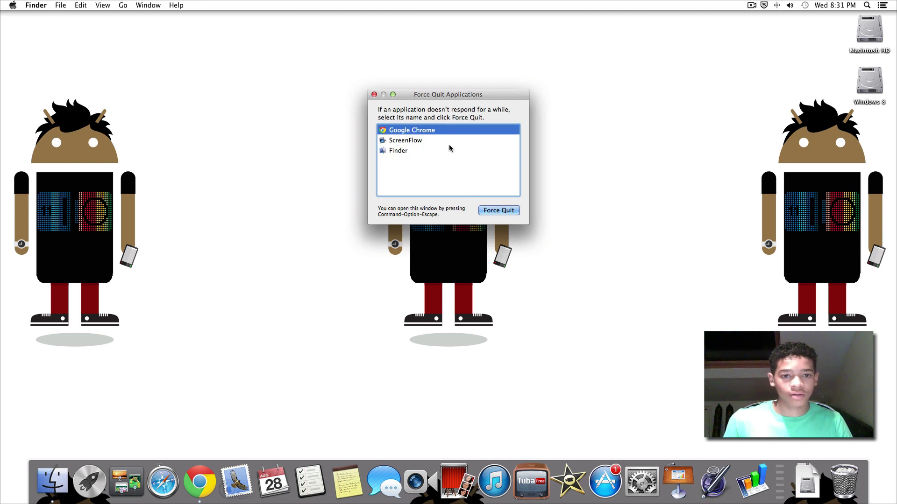
{"action": "left_click", "coordinate": [374, 95]}
{"action": "right_click", "coordinate": [201, 485]}
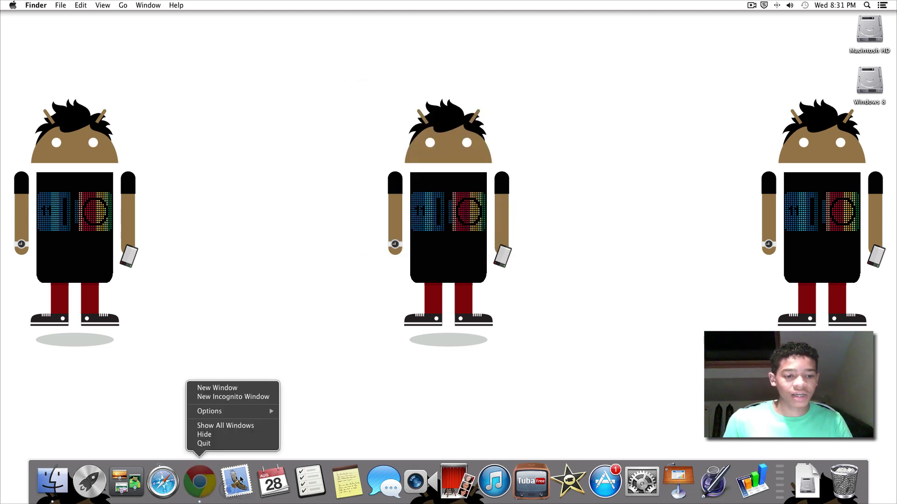
{"action": "left_click", "coordinate": [235, 444]}
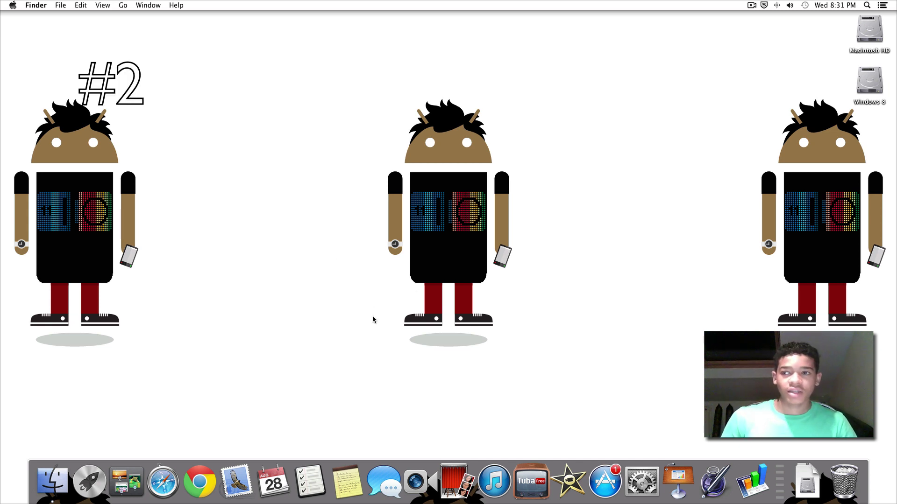
Open Applications in a Finder window, move and enlarge it, then close it.
{"action": "left_click", "coordinate": [55, 483]}
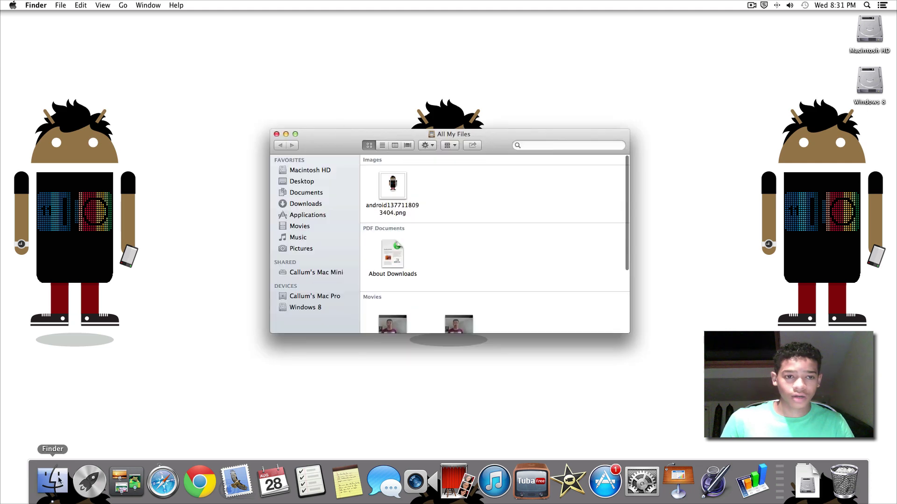
{"action": "left_click", "coordinate": [295, 216]}
{"action": "scroll", "coordinate": [495, 225], "scroll_direction": "up", "scroll_amount": 10}
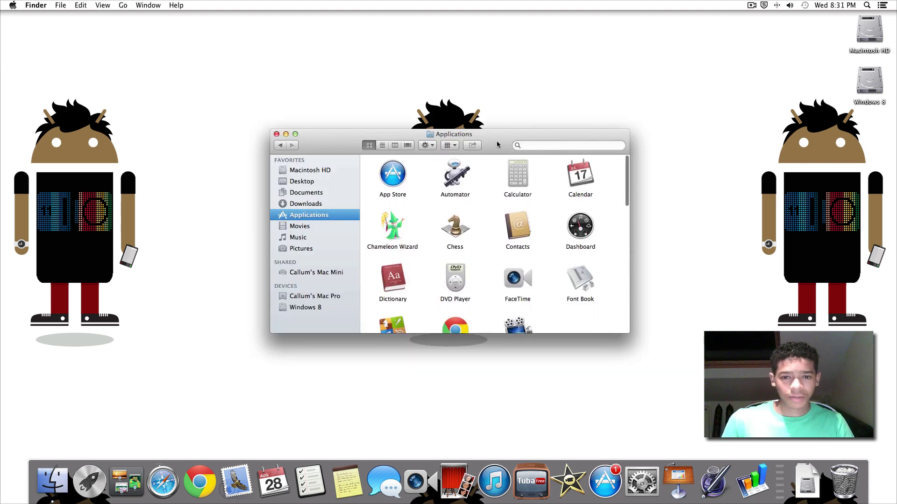
{"action": "left_click_drag", "start_coordinate": [497, 144], "coordinate": [434, 104]}
{"action": "left_click_drag", "start_coordinate": [566, 292], "coordinate": [701, 384]}
{"action": "scroll", "coordinate": [566, 260], "scroll_direction": "down", "scroll_amount": 4}
{"action": "scroll", "coordinate": [562, 259], "scroll_direction": "up", "scroll_amount": 4}
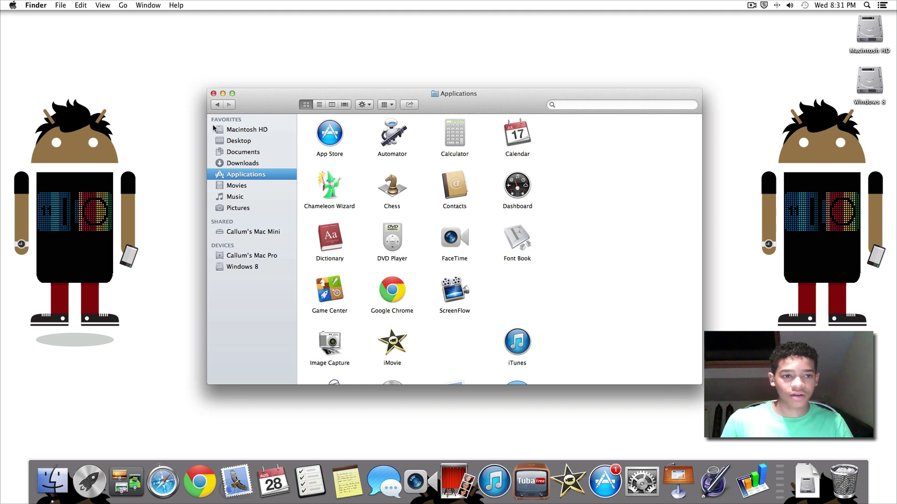
{"action": "left_click", "coordinate": [214, 94]}
Reopen the Applications folder in an enlarged Finder window and scroll down to AppCleaner.
{"action": "left_click", "coordinate": [53, 481]}
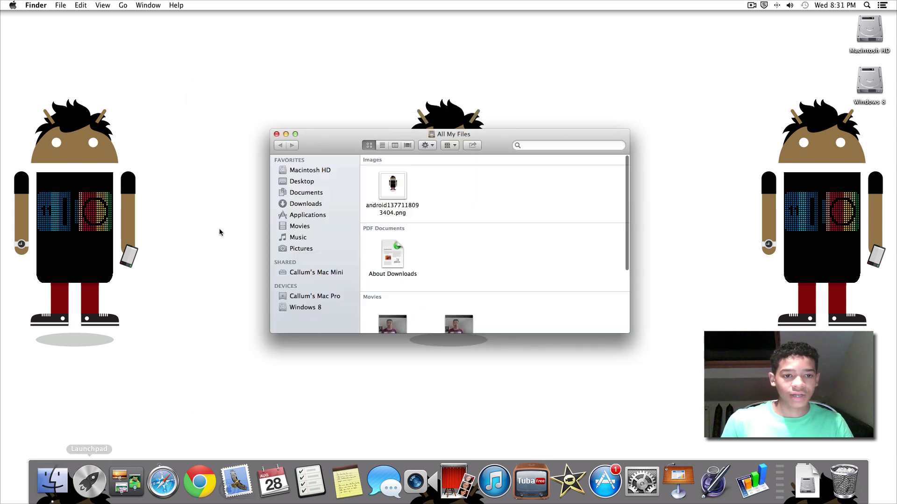
{"action": "left_click", "coordinate": [310, 215]}
{"action": "left_click_drag", "start_coordinate": [331, 143], "coordinate": [297, 94]}
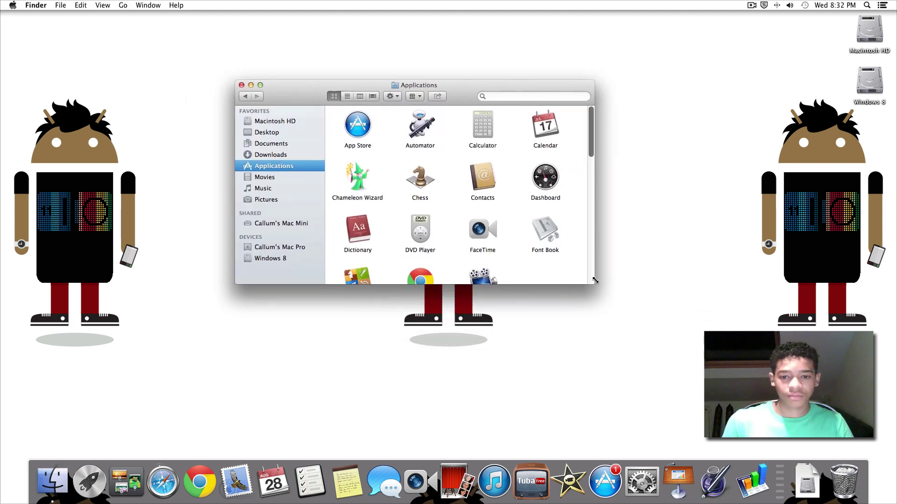
{"action": "left_click_drag", "start_coordinate": [593, 283], "coordinate": [784, 406]}
{"action": "scroll", "coordinate": [494, 235], "scroll_direction": "down", "scroll_amount": 10}
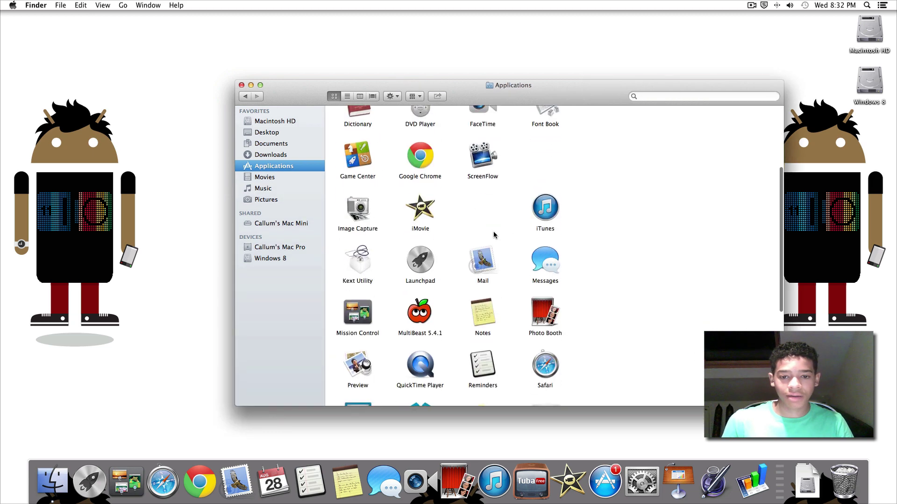
{"action": "scroll", "coordinate": [494, 235], "scroll_direction": "down", "scroll_amount": 5}
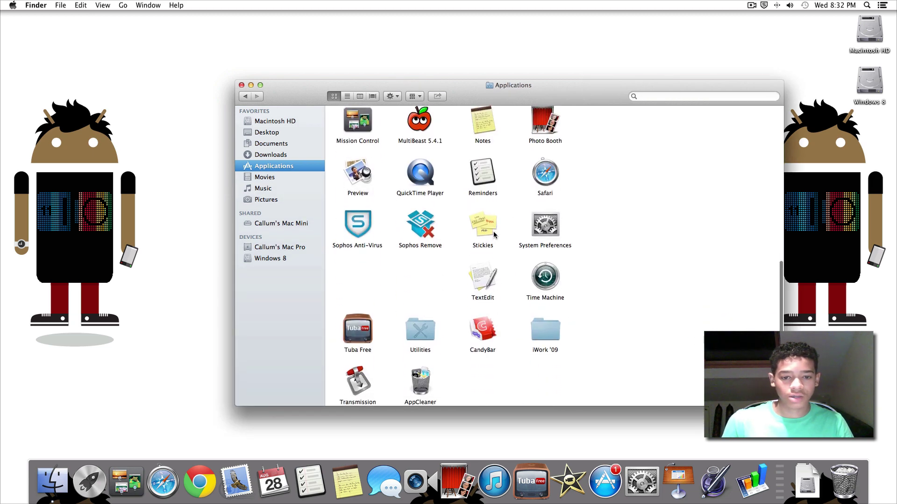
Drag AppCleaner to the Trash, empty the Trash, and close the Applications window.
{"action": "left_click", "coordinate": [419, 381]}
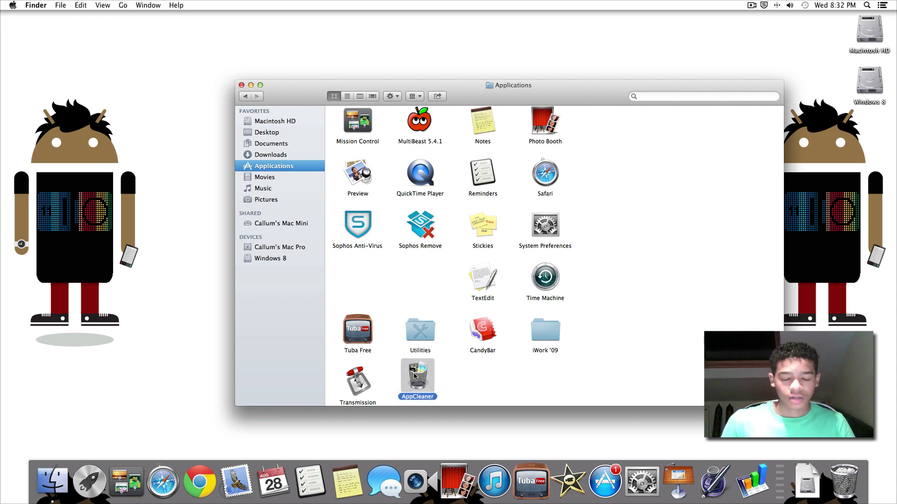
{"action": "left_click_drag", "start_coordinate": [413, 379], "coordinate": [840, 486]}
{"action": "right_click", "coordinate": [840, 488]}
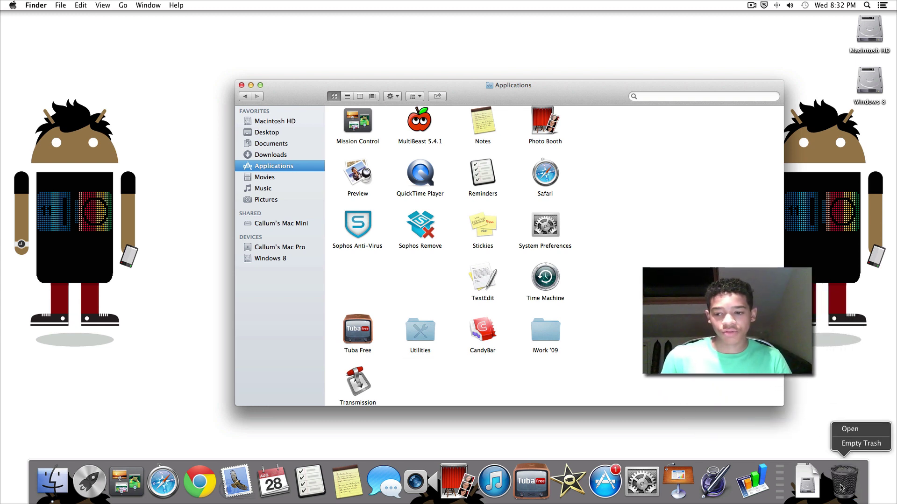
{"action": "left_click", "coordinate": [881, 449]}
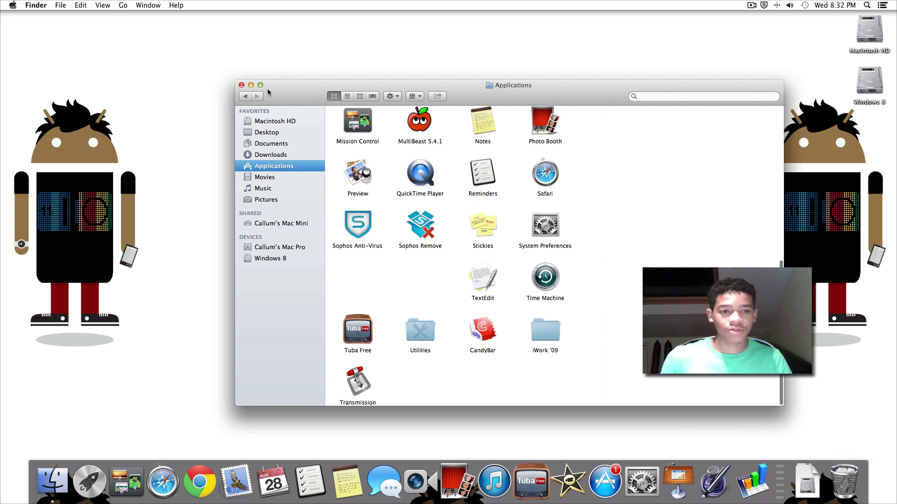
{"action": "left_click", "coordinate": [241, 85]}
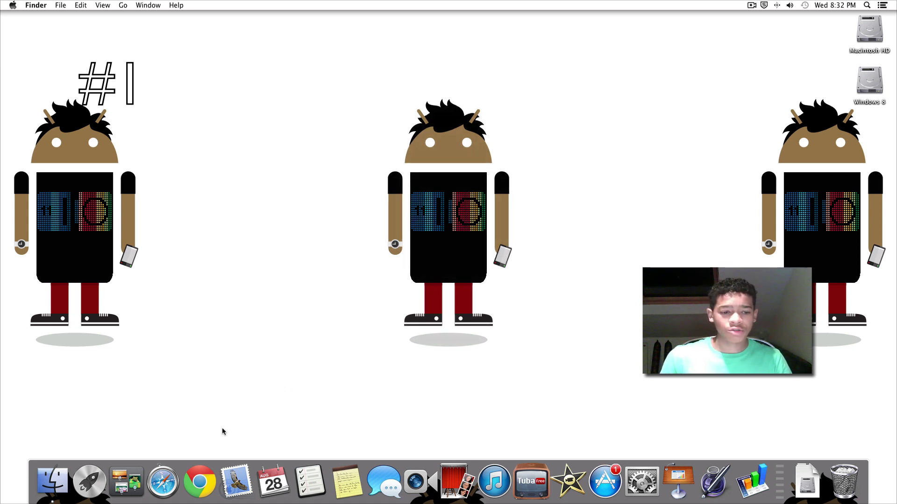
Launch Chrome from the Dock and open the YouTube home page.
{"action": "left_click", "coordinate": [199, 481]}
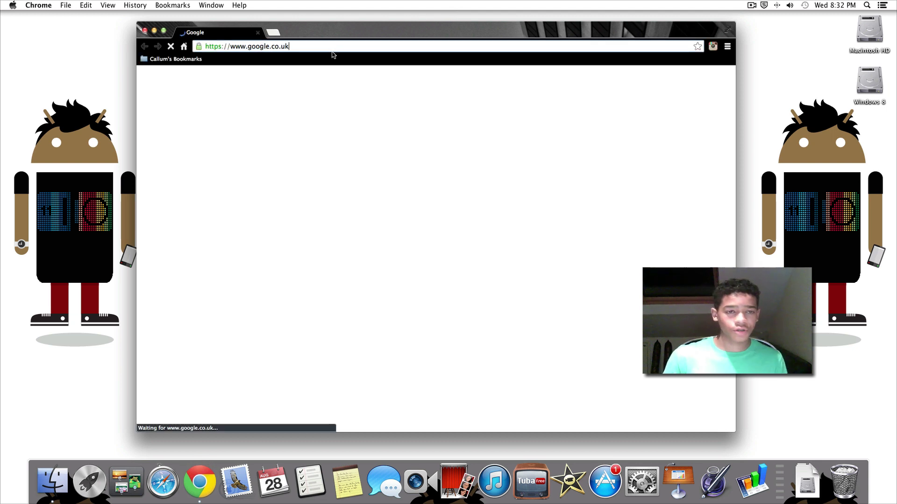
{"action": "left_click", "coordinate": [297, 72]}
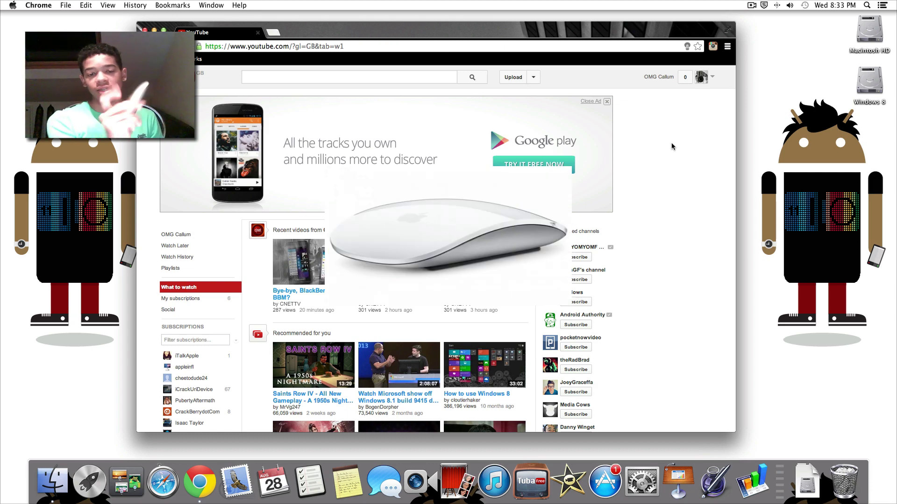
Scroll the YouTube page up and down, stretch the window down to the Dock, then scroll again.
{"action": "scroll", "coordinate": [671, 142], "scroll_direction": "down", "scroll_amount": 15}
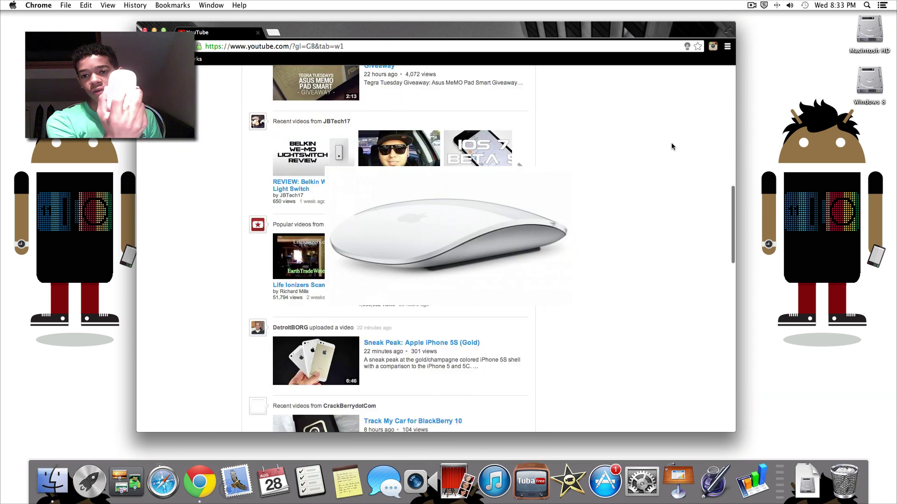
{"action": "scroll", "coordinate": [671, 142], "scroll_direction": "up", "scroll_amount": 15}
{"action": "scroll", "coordinate": [672, 142], "scroll_direction": "down", "scroll_amount": 15}
{"action": "scroll", "coordinate": [672, 146], "scroll_direction": "down", "scroll_amount": 3}
{"action": "scroll", "coordinate": [671, 146], "scroll_direction": "up", "scroll_amount": 15}
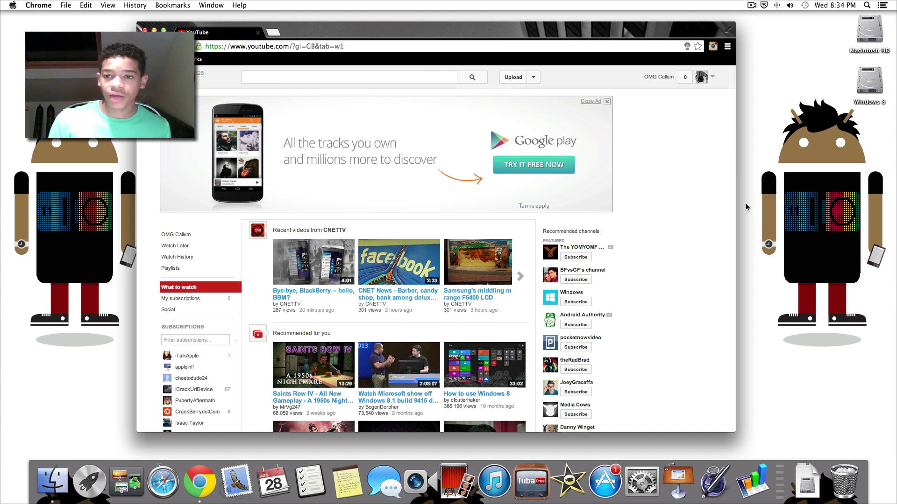
{"action": "left_click_drag", "start_coordinate": [735, 433], "coordinate": [735, 454]}
{"action": "scroll", "coordinate": [655, 180], "scroll_direction": "down", "scroll_amount": 5}
{"action": "scroll", "coordinate": [671, 172], "scroll_direction": "up", "scroll_amount": 4}
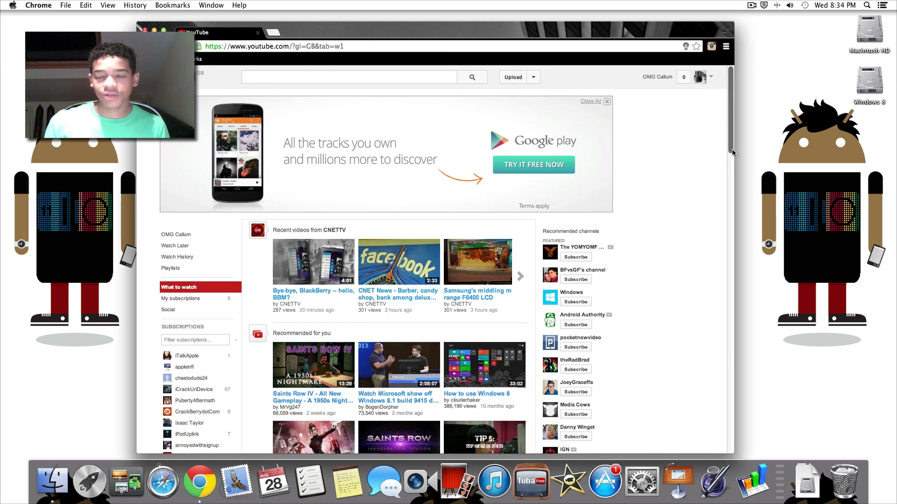
{"action": "scroll", "coordinate": [729, 132], "scroll_direction": "down", "scroll_amount": 5}
{"action": "scroll", "coordinate": [730, 132], "scroll_direction": "up", "scroll_amount": 5}
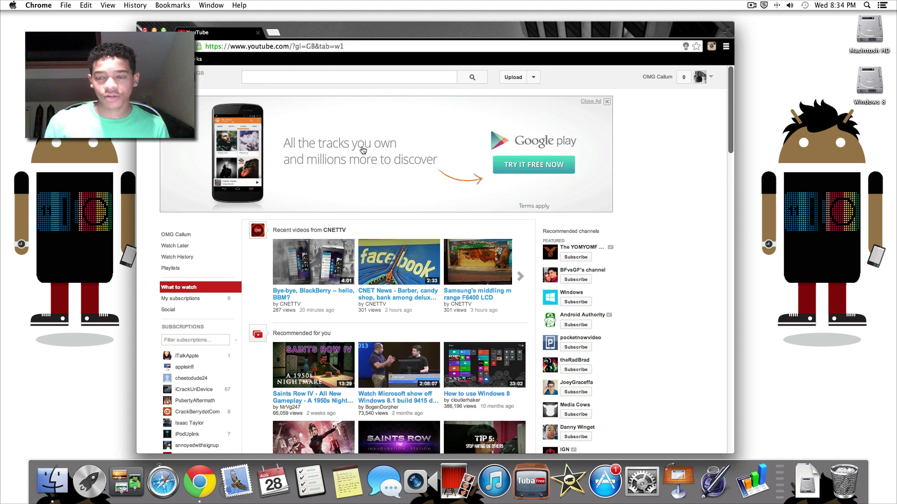